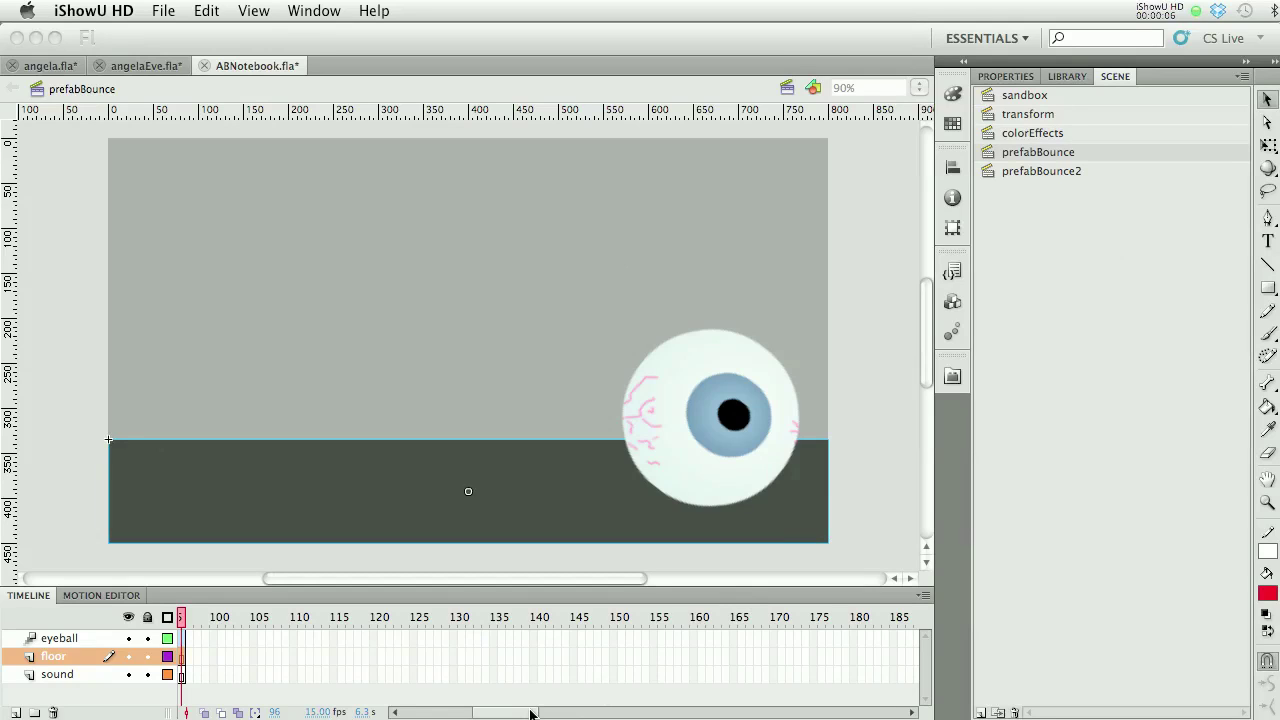
- Play back the prefabBounce eyeball animation, then switch to the prefabBounce2 scene
click(349, 457)
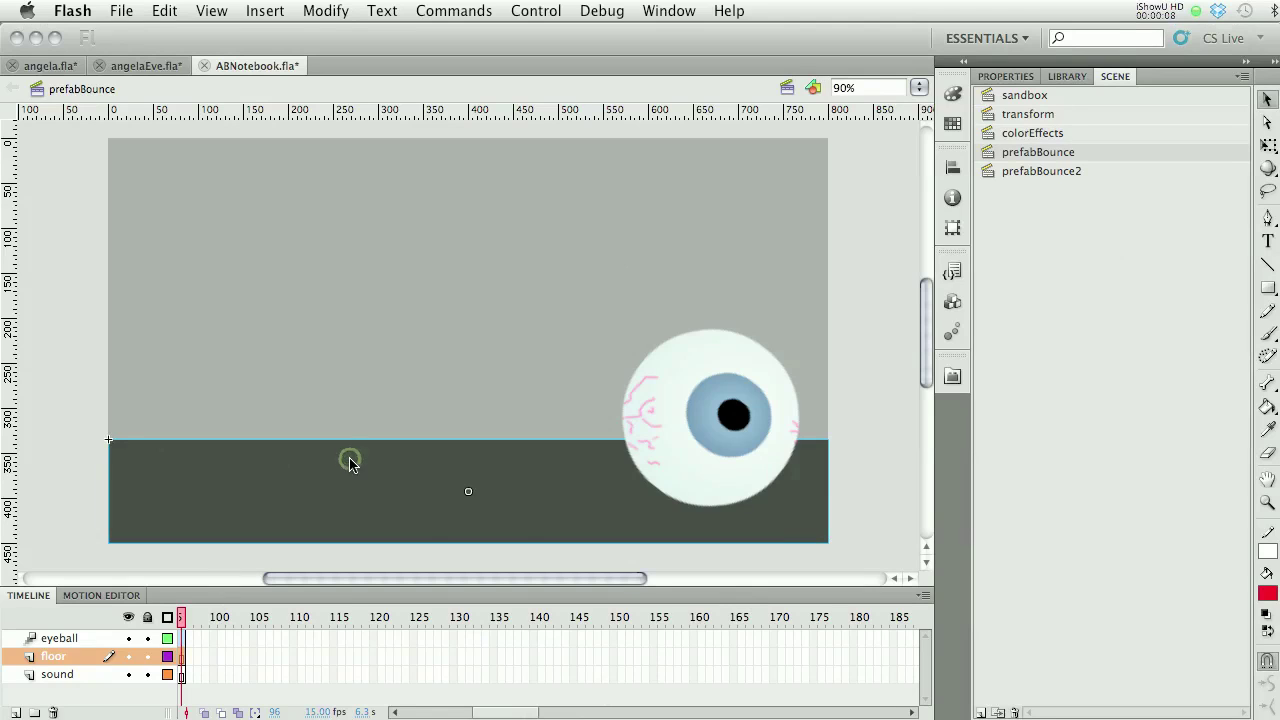
key(Return)
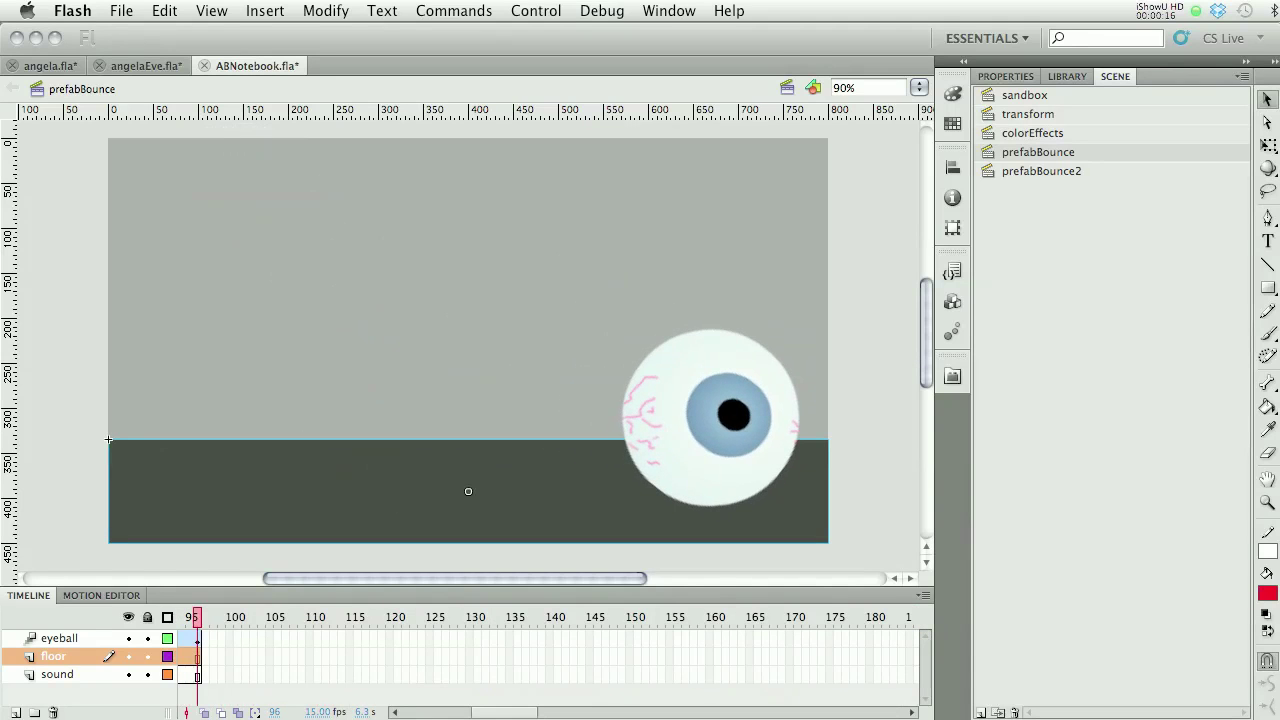
click(988, 171)
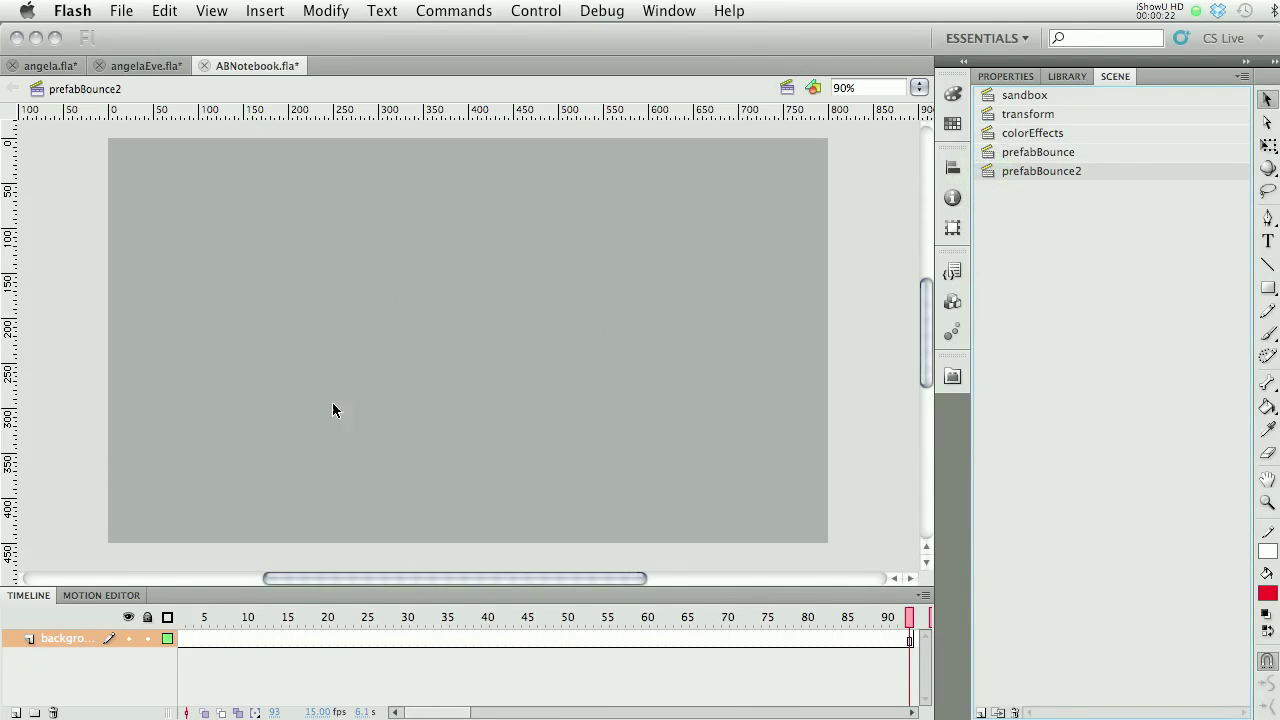
- Drag the dark rectangle symbol from the Library onto the bottom of the stage as a floor
click(1066, 77)
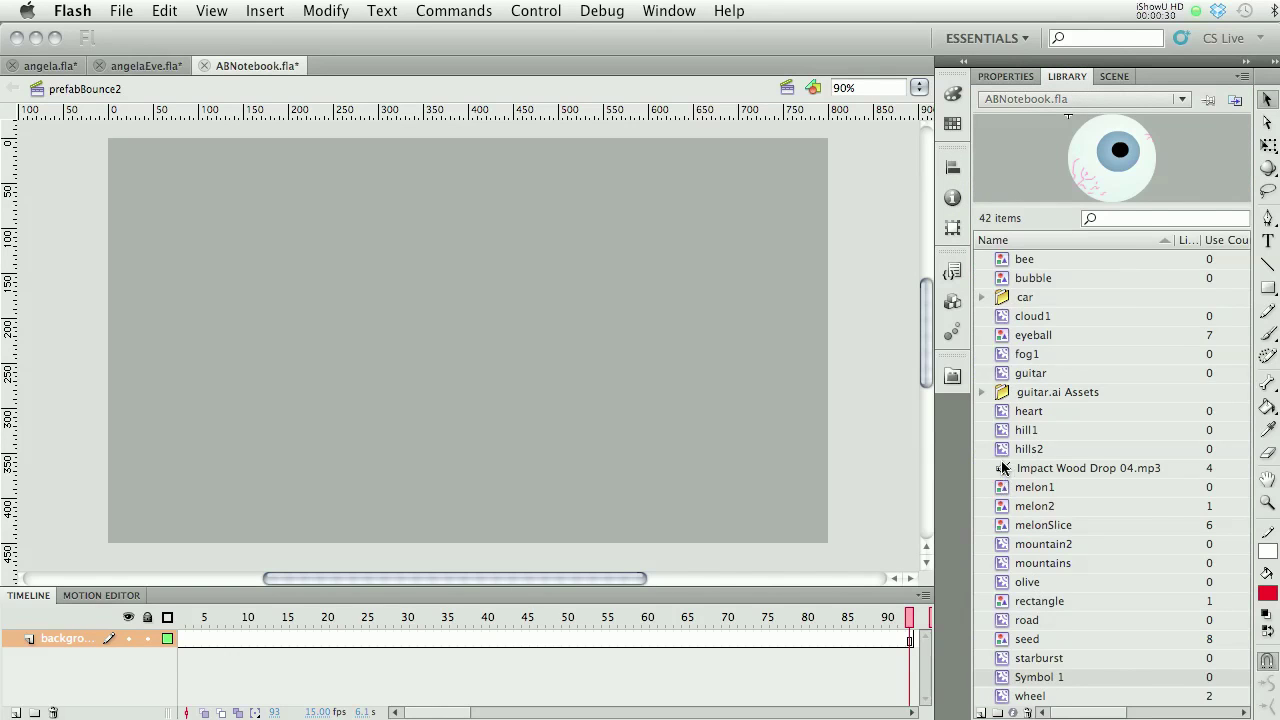
scroll(1003, 470, right, 2)
scroll(1003, 468, right, 3)
scroll(1003, 468, left, 4)
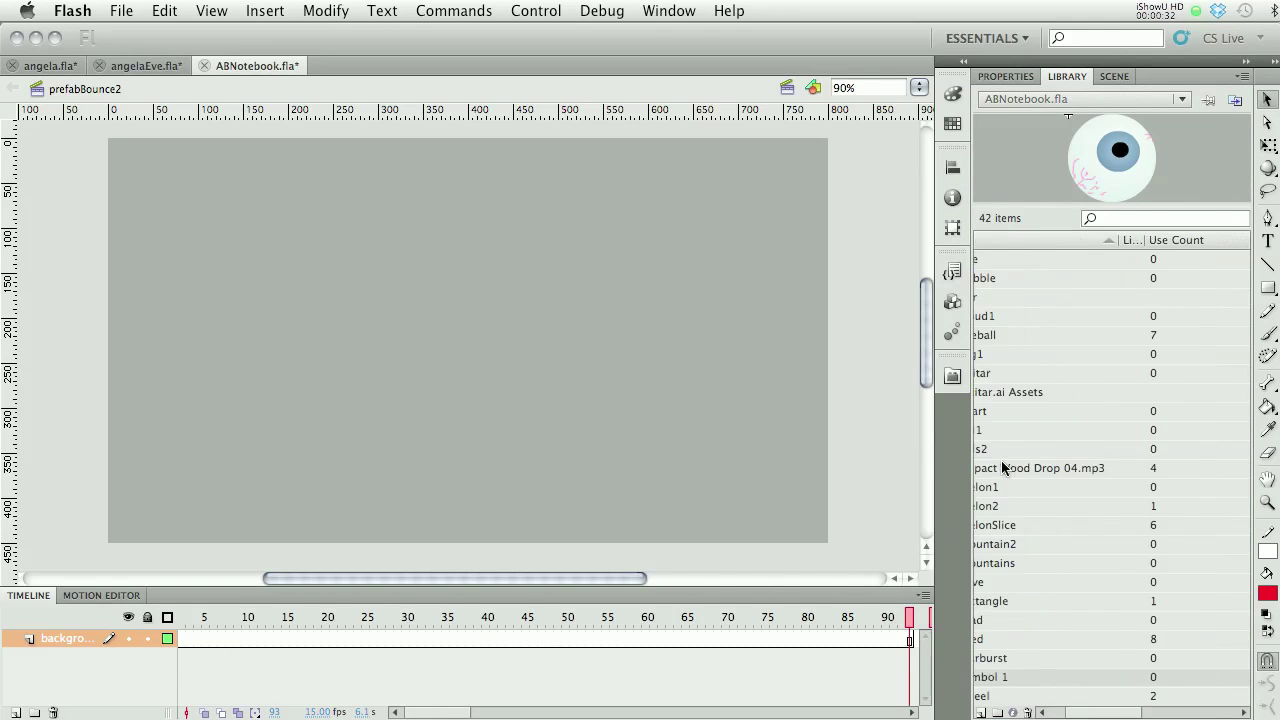
click(1005, 600)
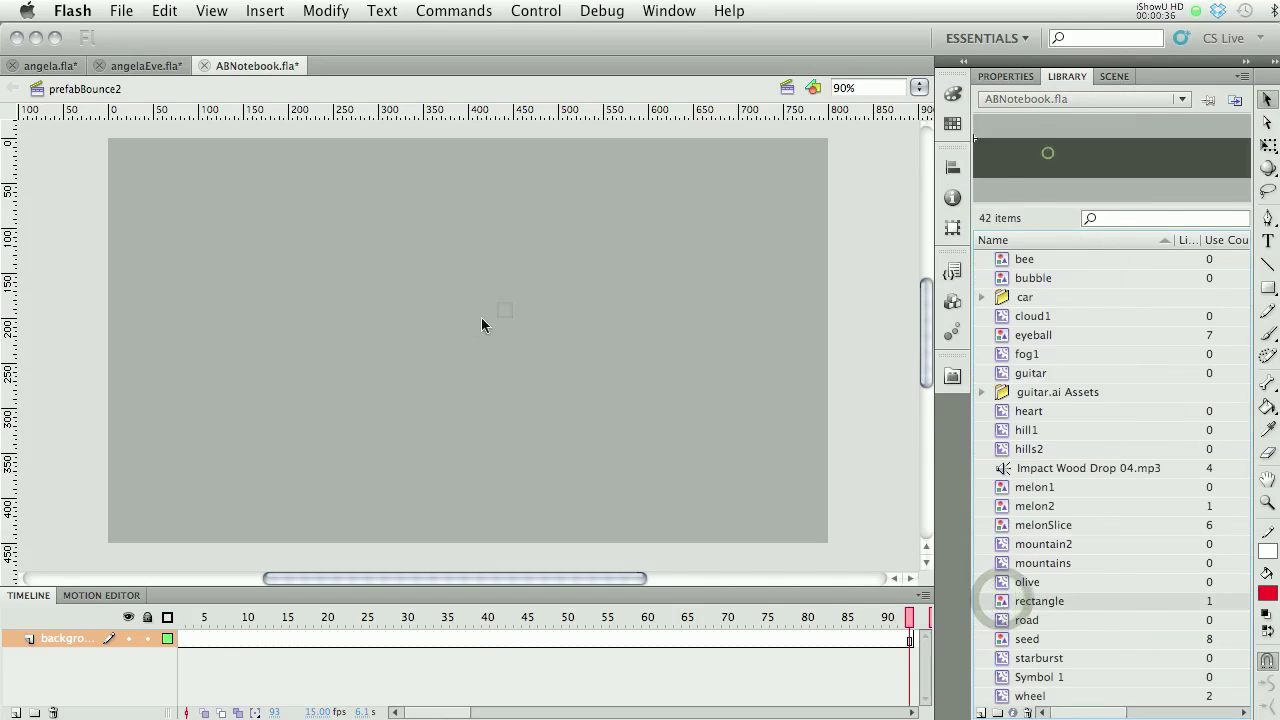
drag(408, 437, 521, 488)
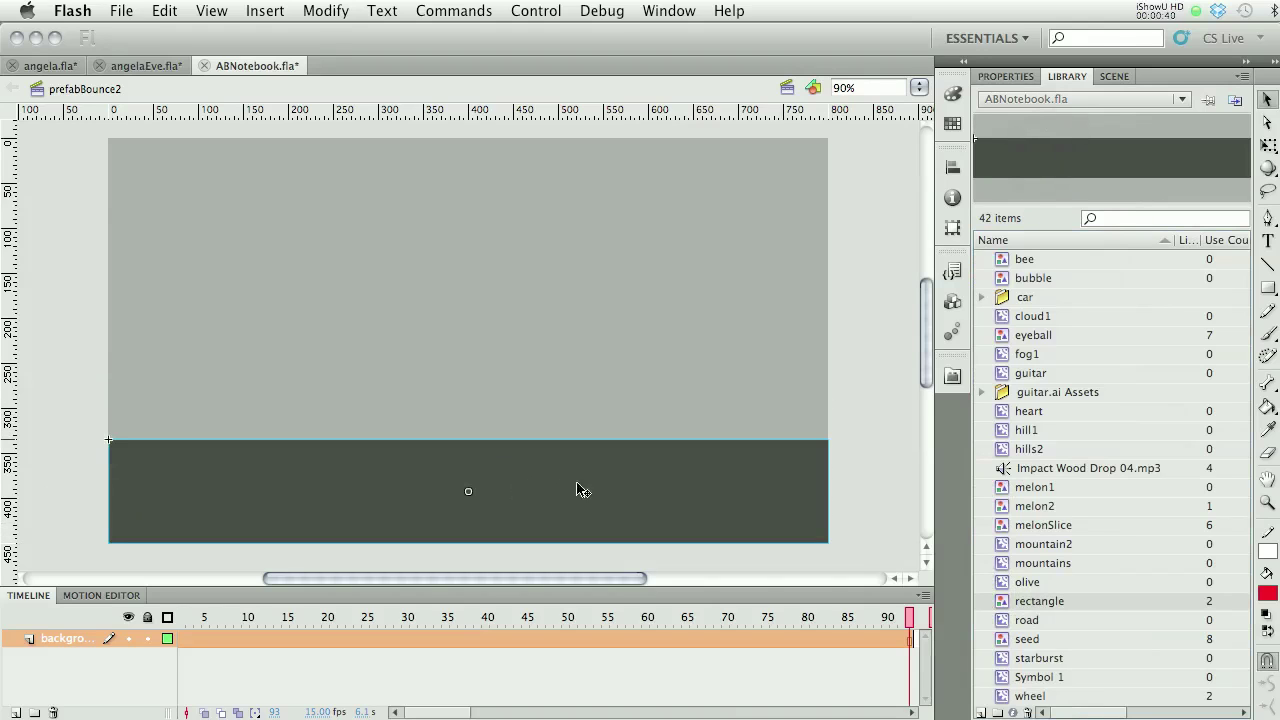
- Set the floor rectangle to X 0 and width 800, then nudge it down to Y 338.30
click(1016, 76)
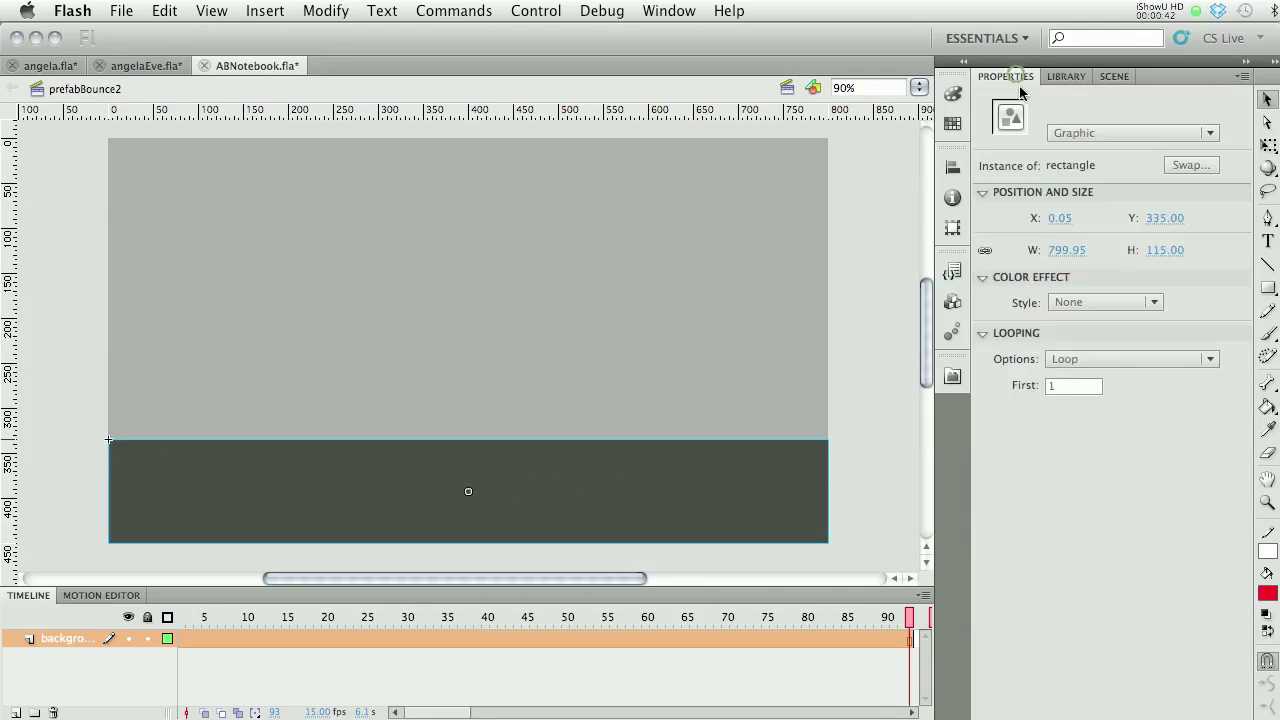
click(730, 507)
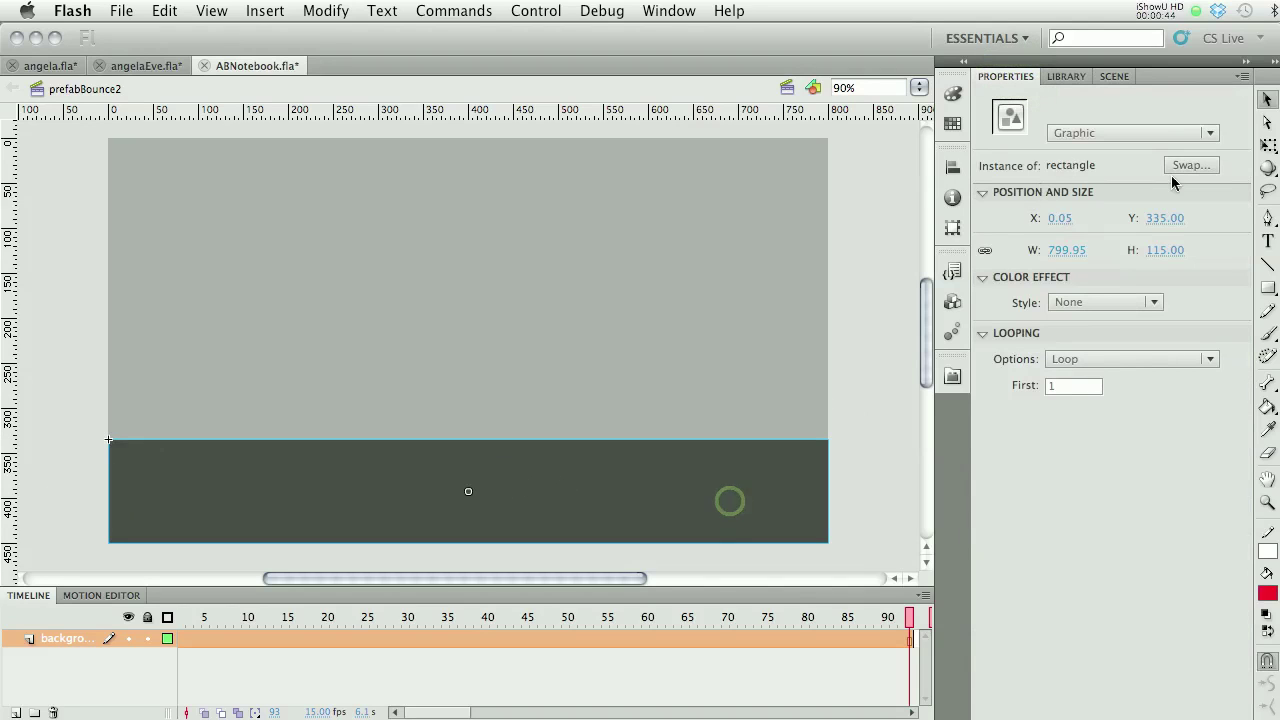
click(1060, 220)
text(0)
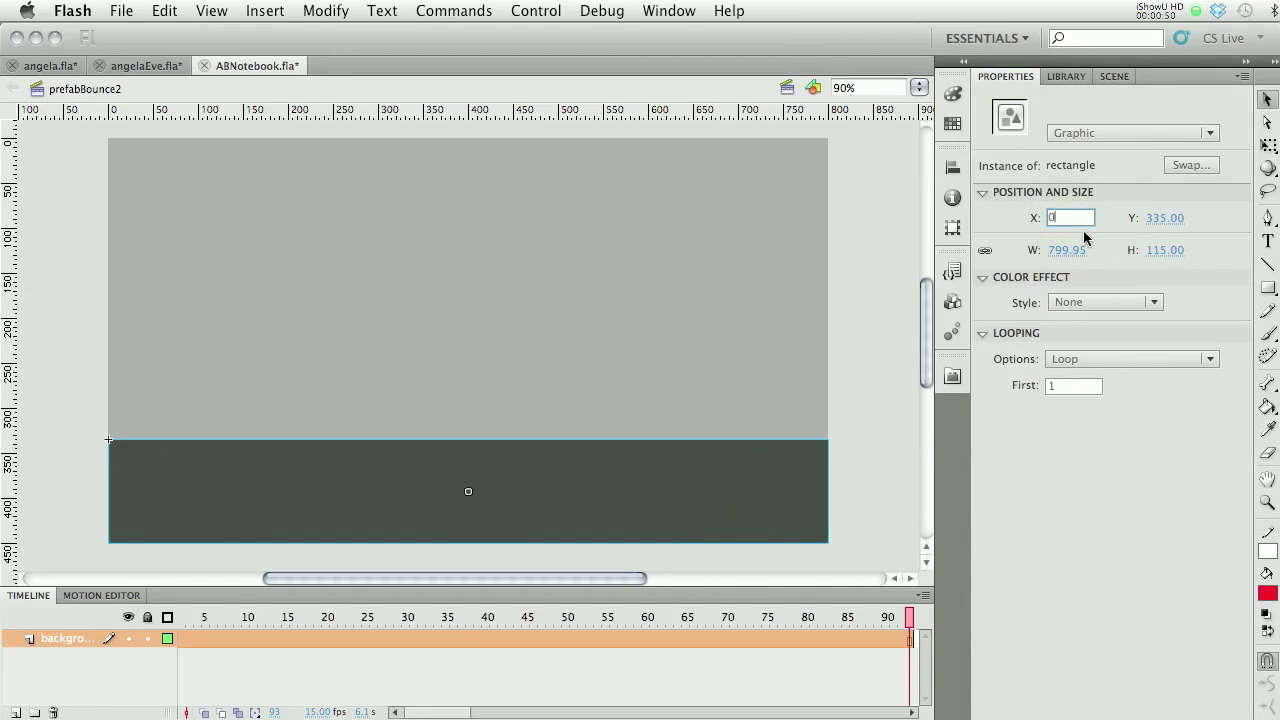
key(Return)
click(1030, 245)
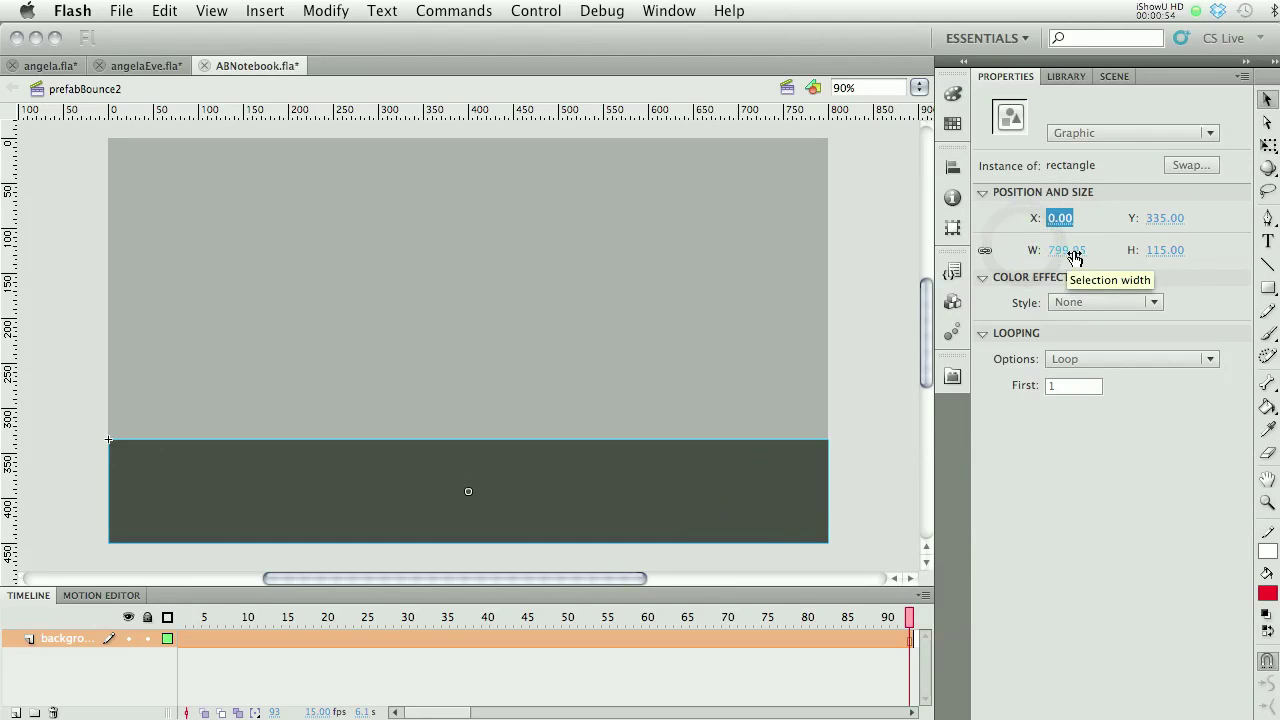
click(1072, 251)
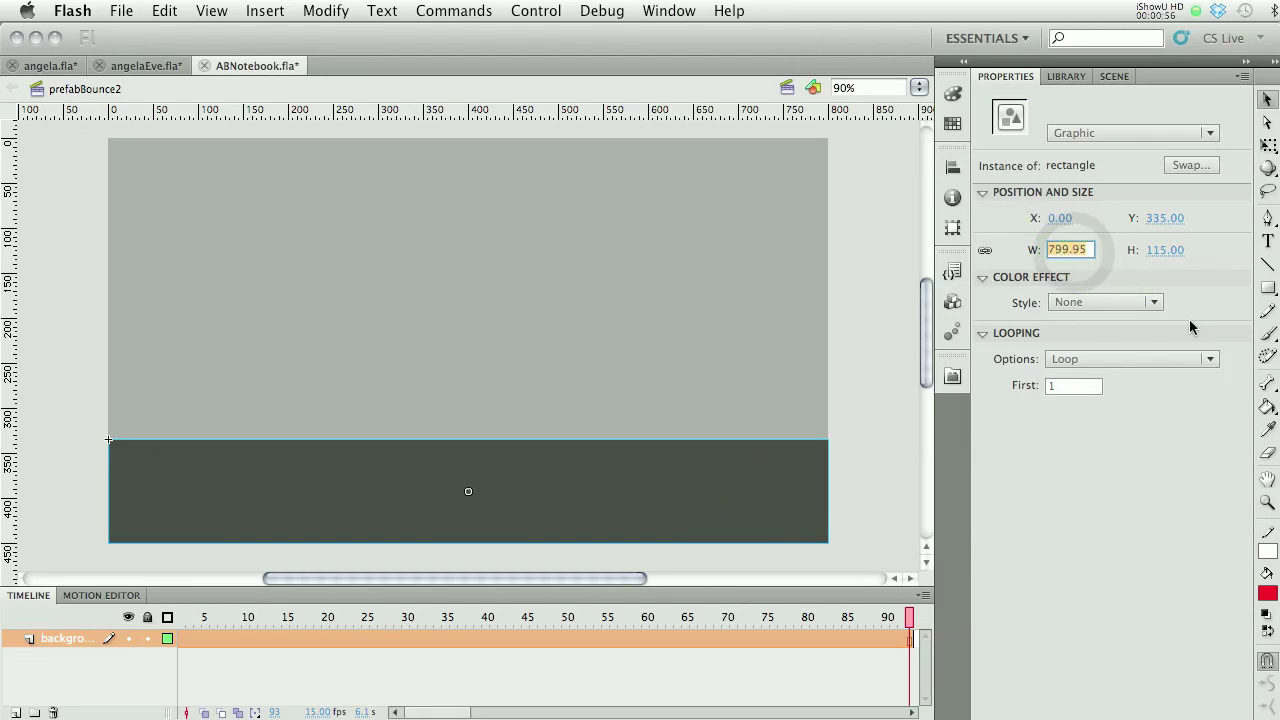
text(800)
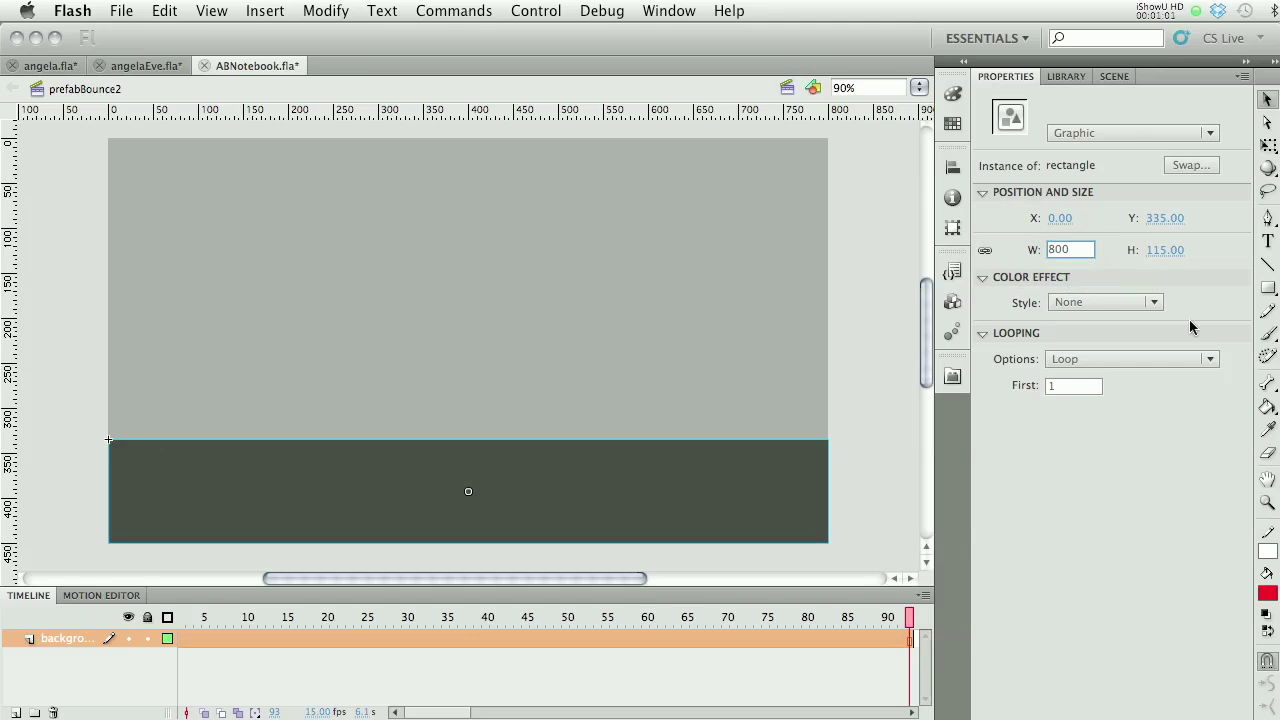
key(Return)
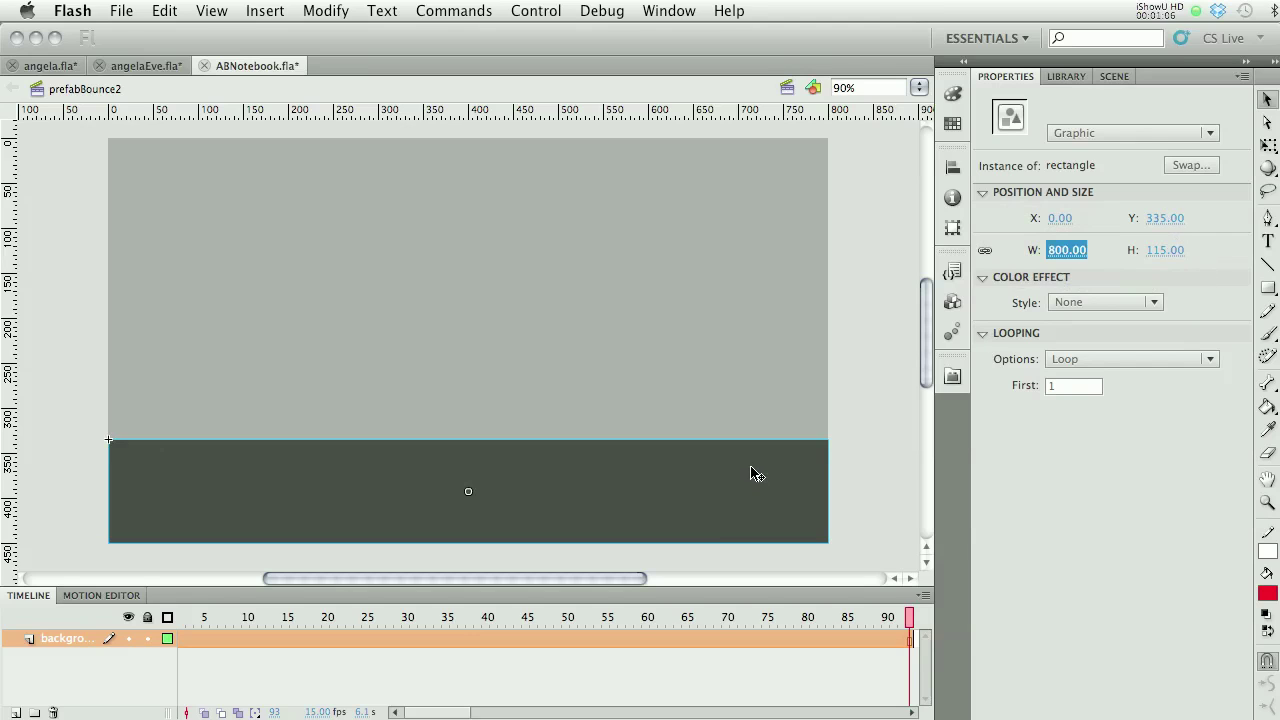
click(775, 518)
key(Down)
key(Down)
key(Down)
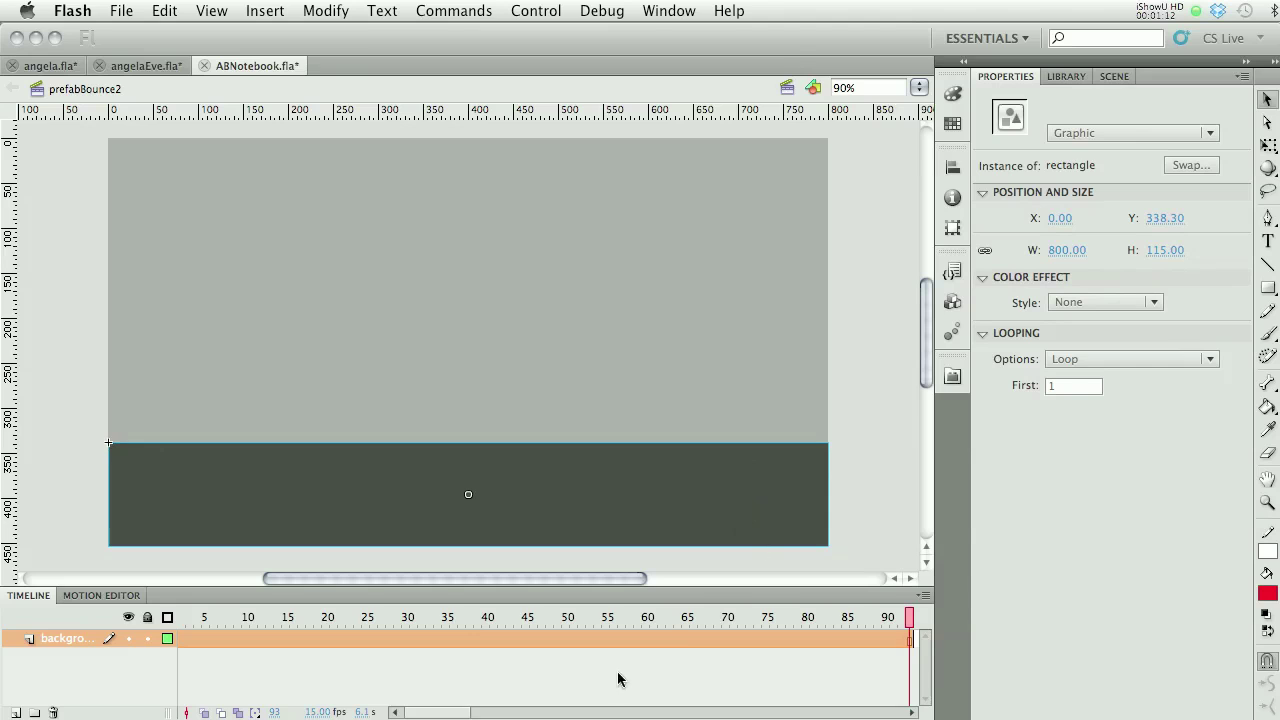
- Add a new layer above the background, name it eyeBall, and show the Library items
click(17, 712)
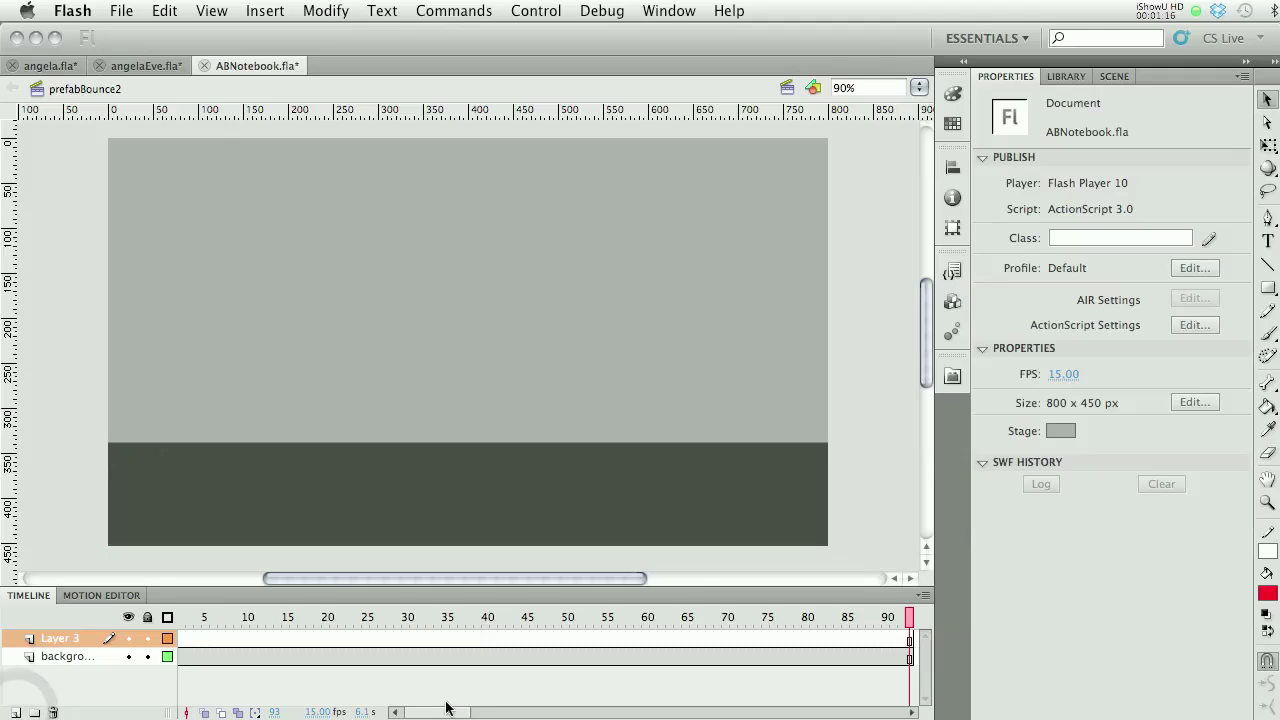
drag(450, 708, 434, 711)
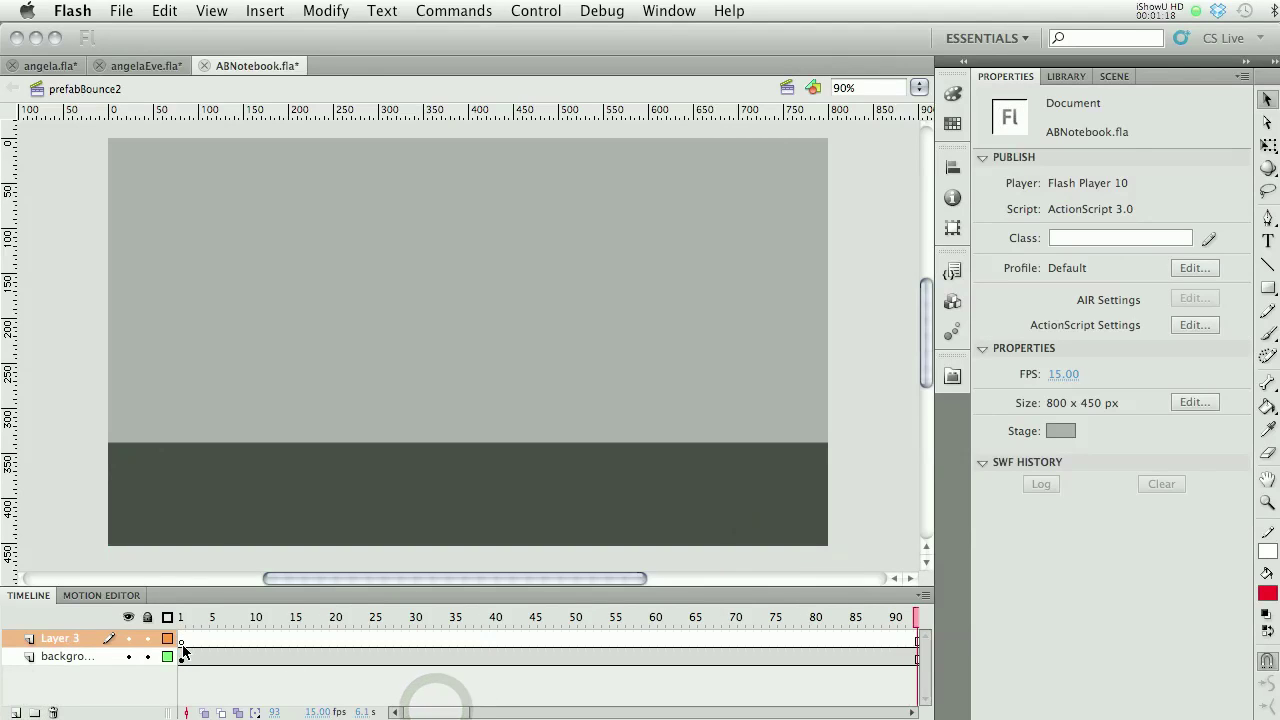
click(66, 640)
double_click(66, 640)
text(eyeBall)
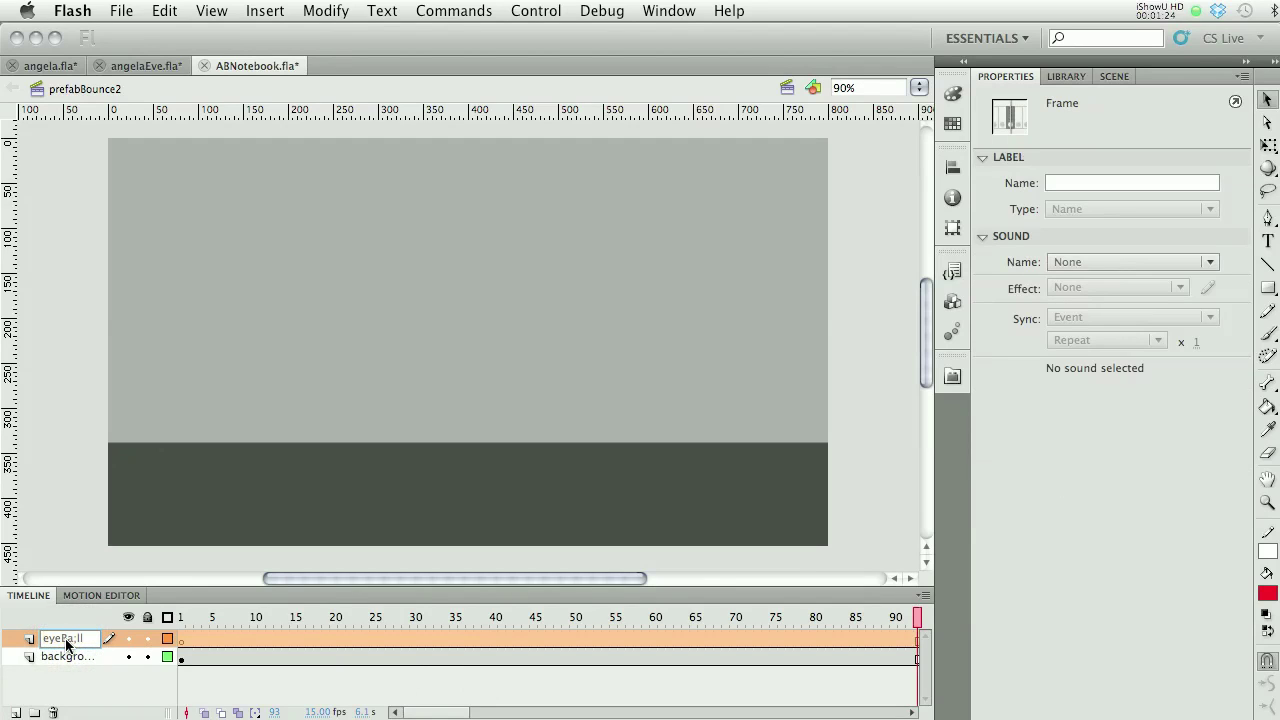
key(super+z)
click(181, 639)
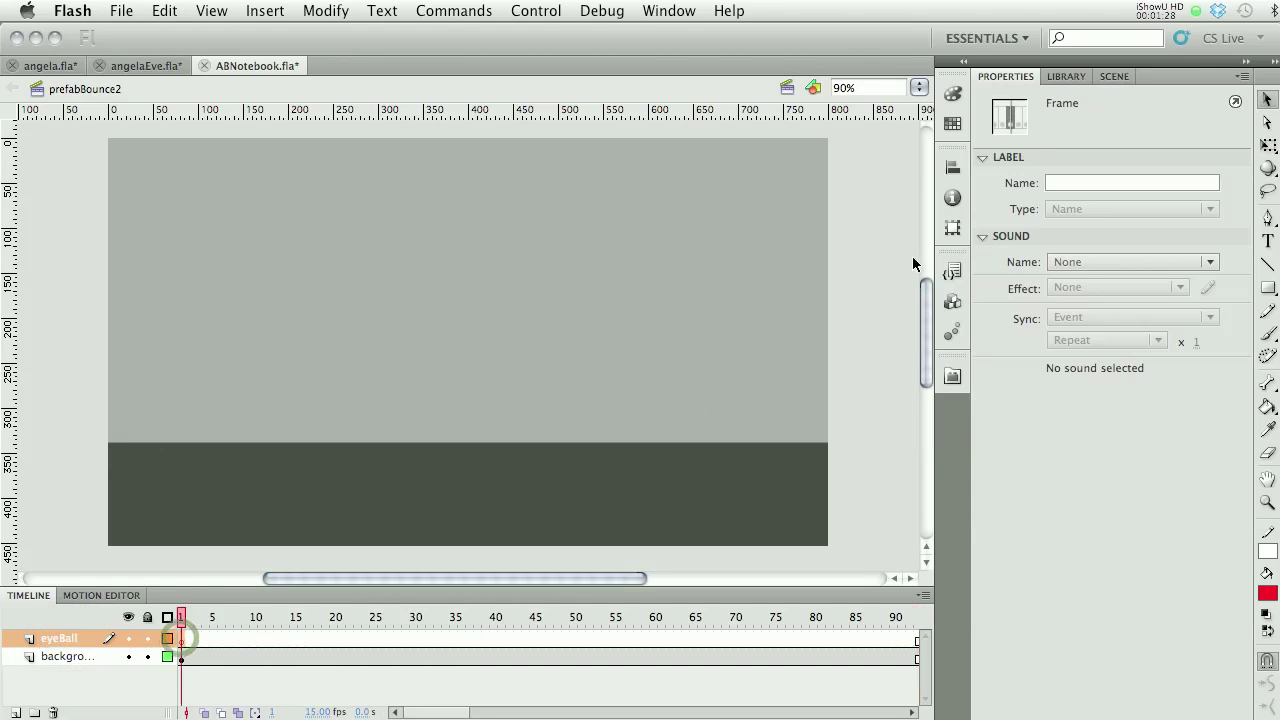
click(1069, 76)
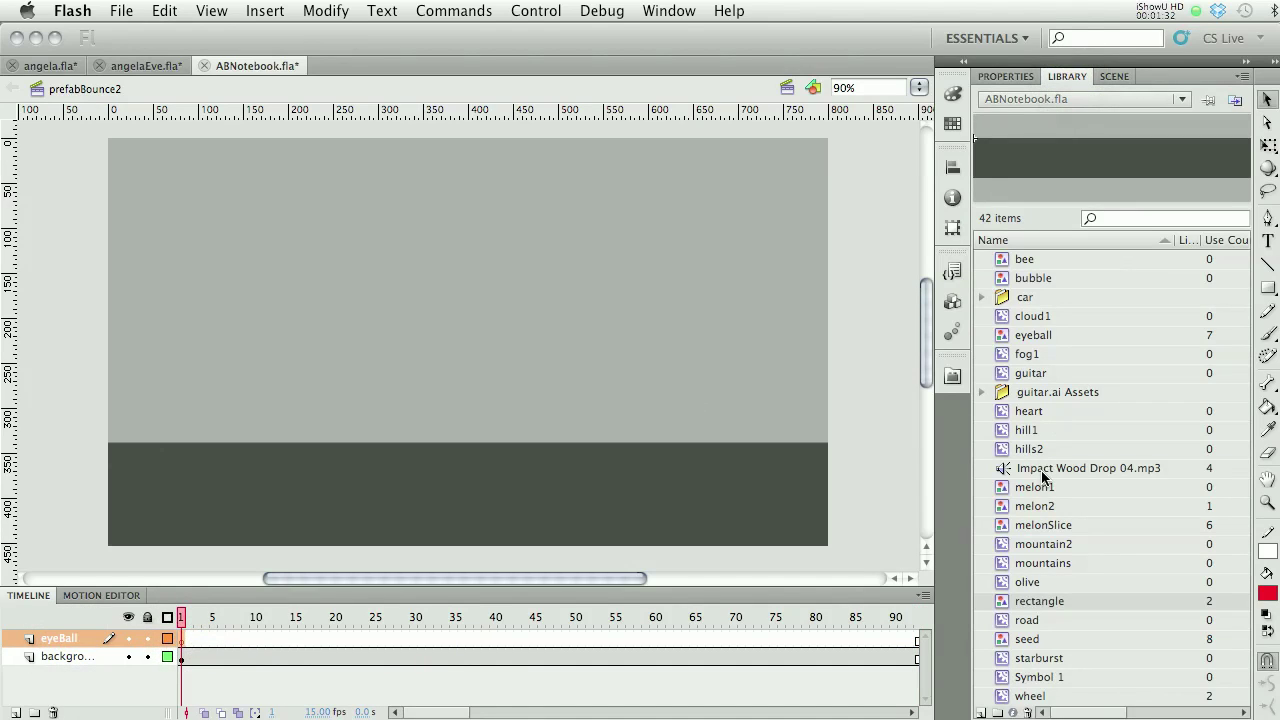
- Drag an eyeball symbol instance from the Library to the stage's top-left corner
click(1005, 336)
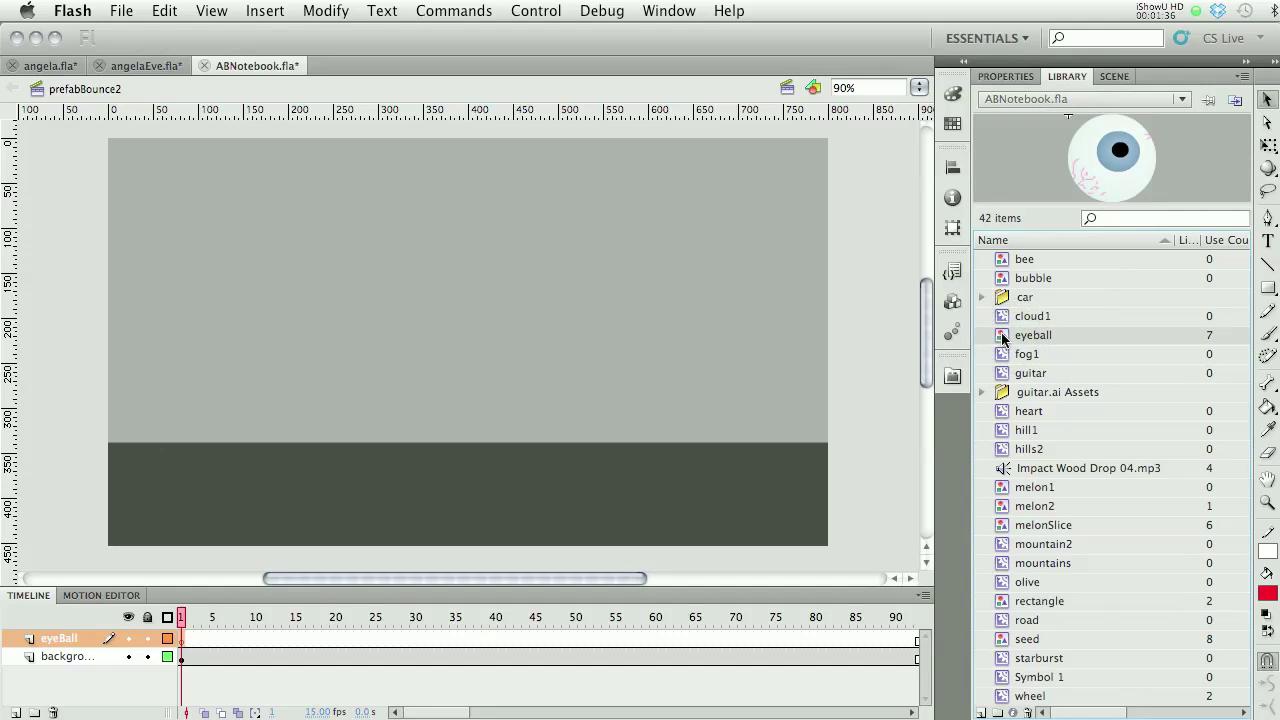
drag(1115, 164, 187, 195)
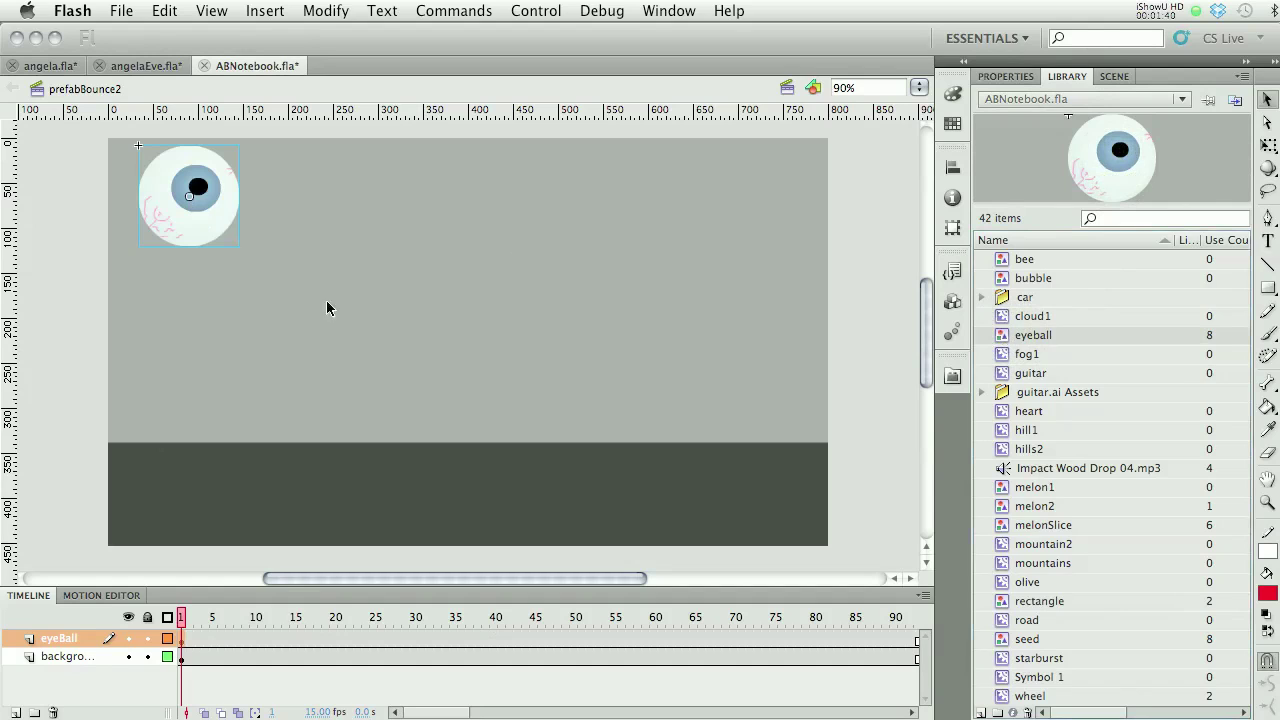
drag(461, 714, 428, 713)
- Open the Motion Presets panel and expand the Default Presets folder
click(686, 14)
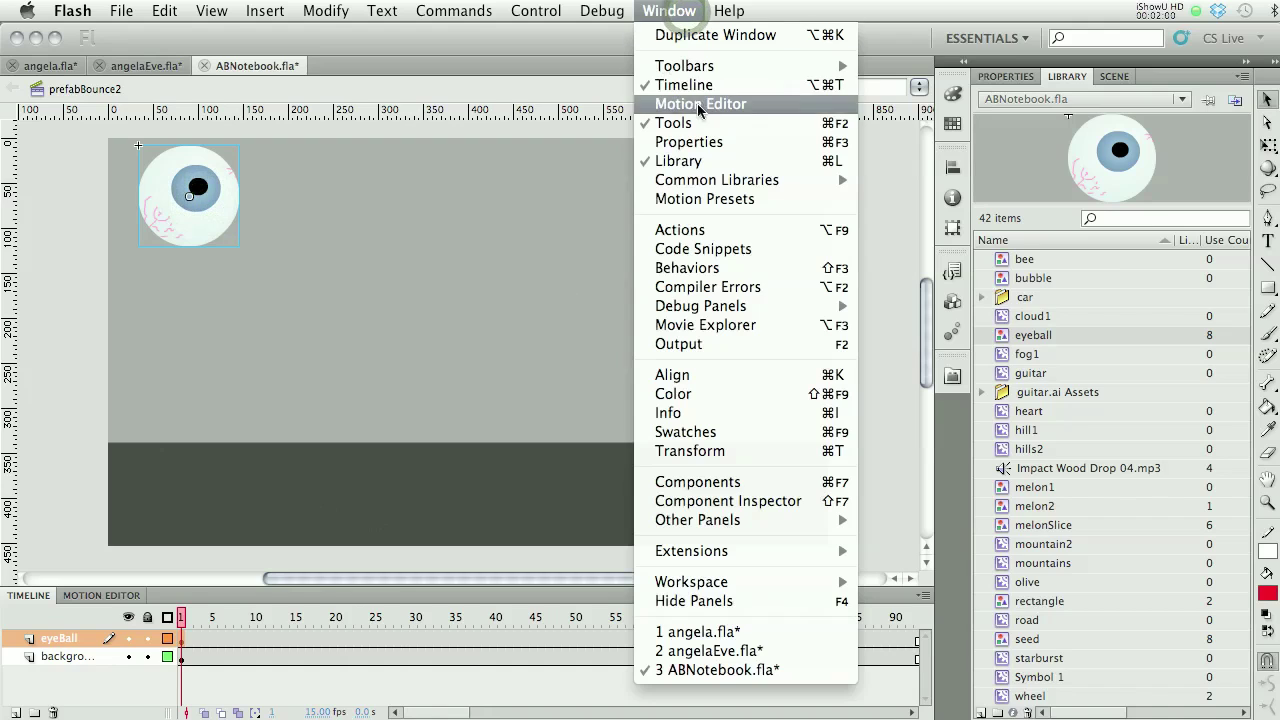
click(704, 197)
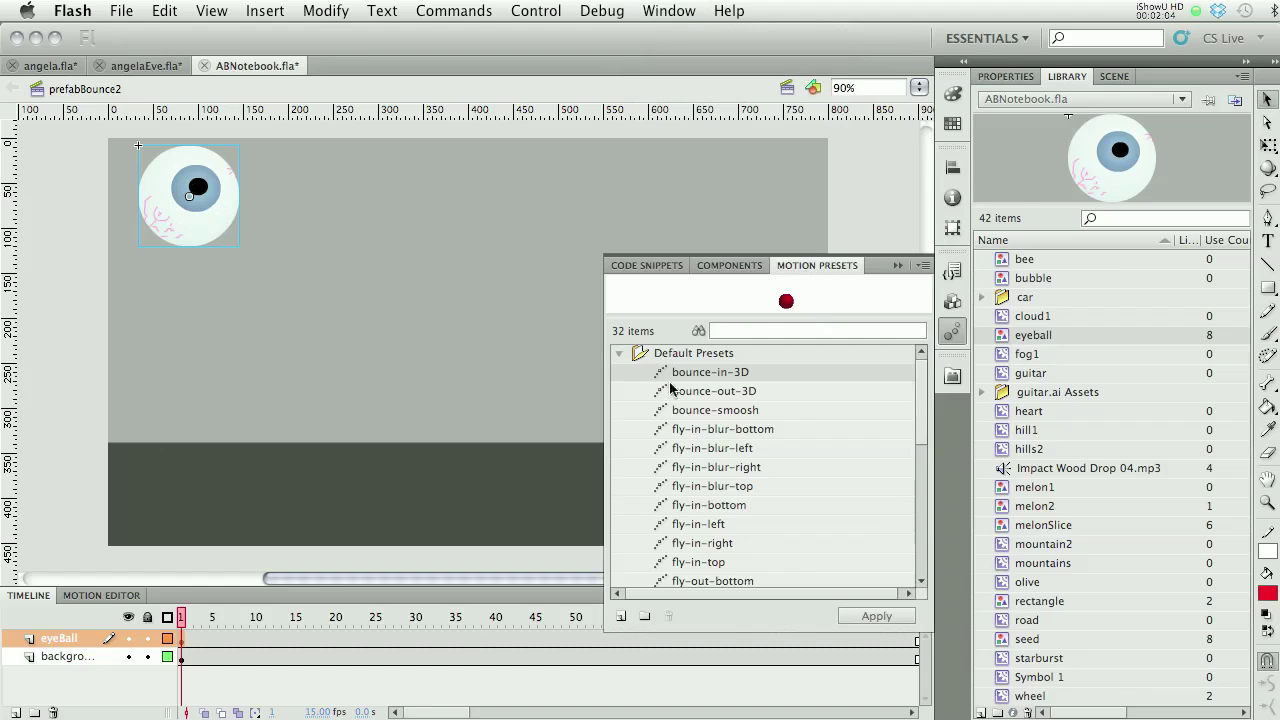
click(621, 353)
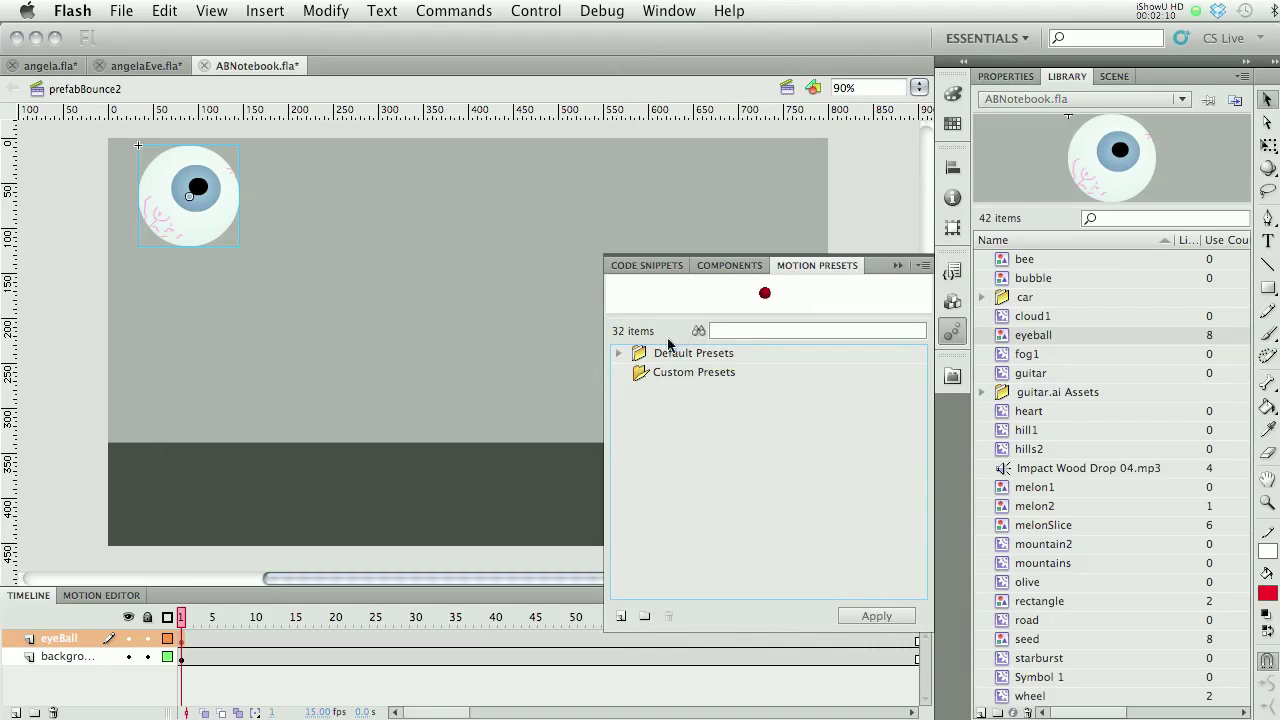
click(620, 354)
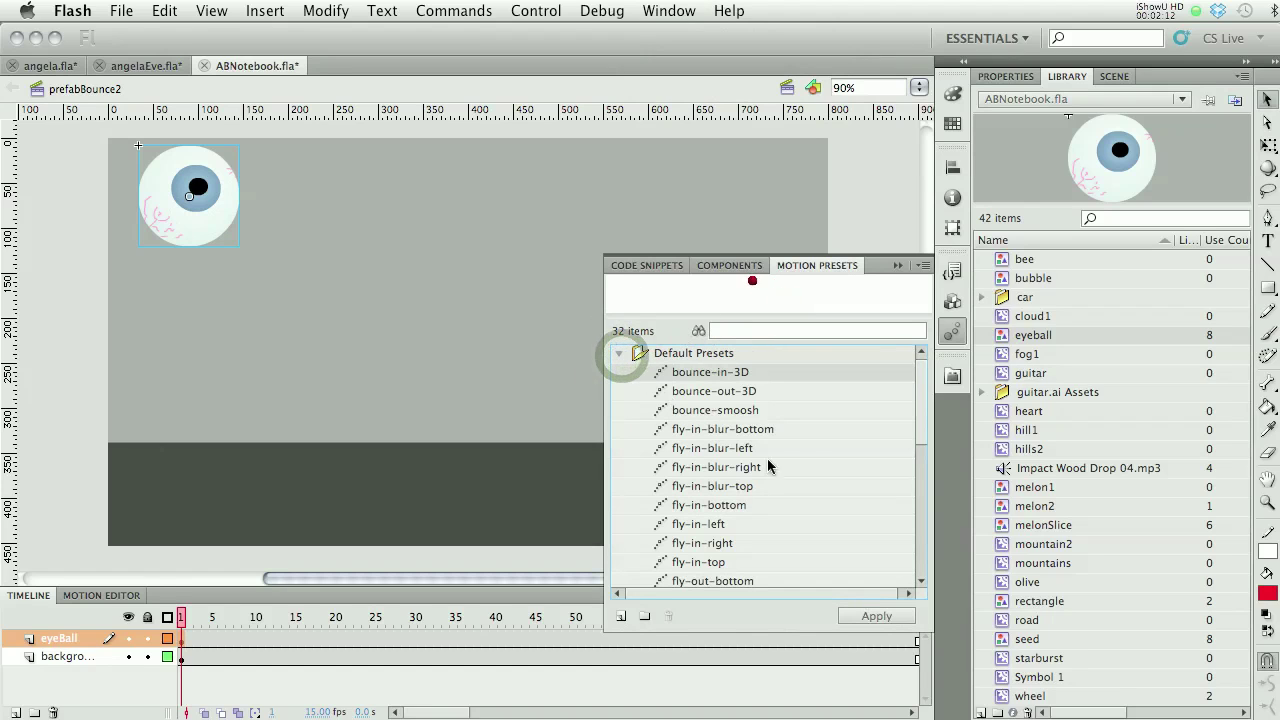
- Preview bounce-out-3D, fly-in-blur-left and fly-in-bottom, then apply bounce-in-3D to the eyeball
click(700, 394)
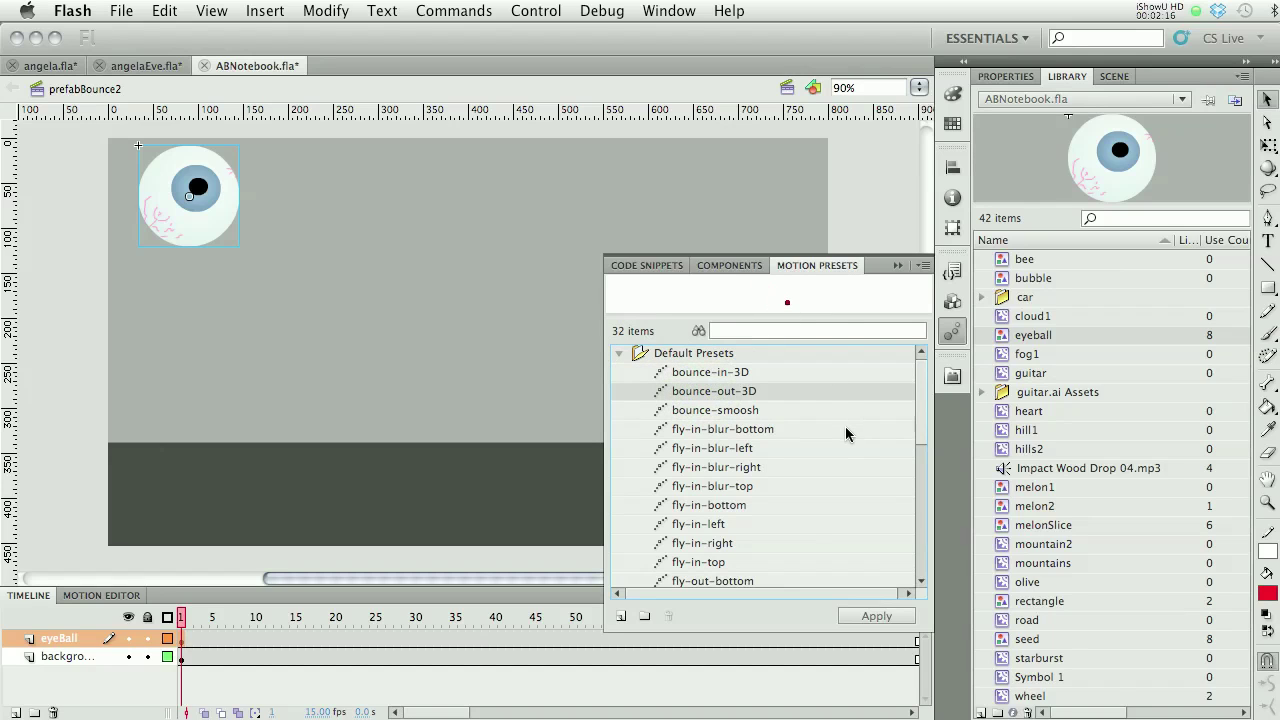
click(698, 450)
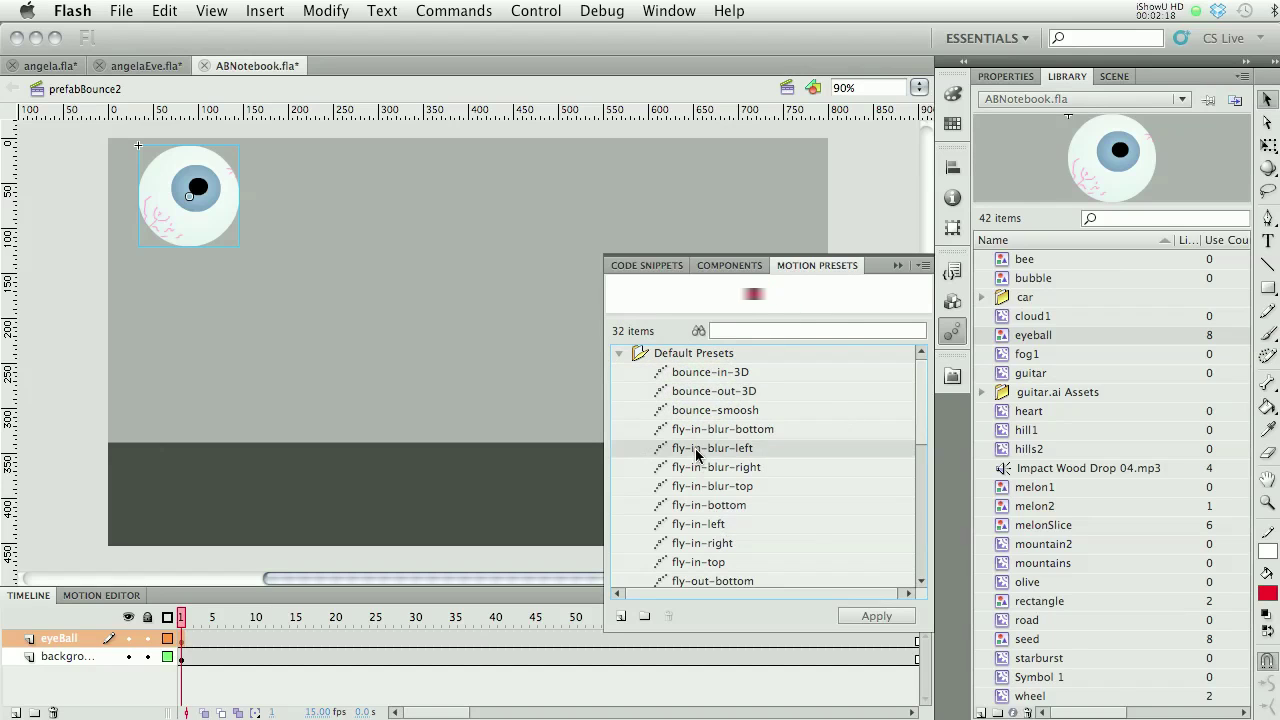
click(718, 505)
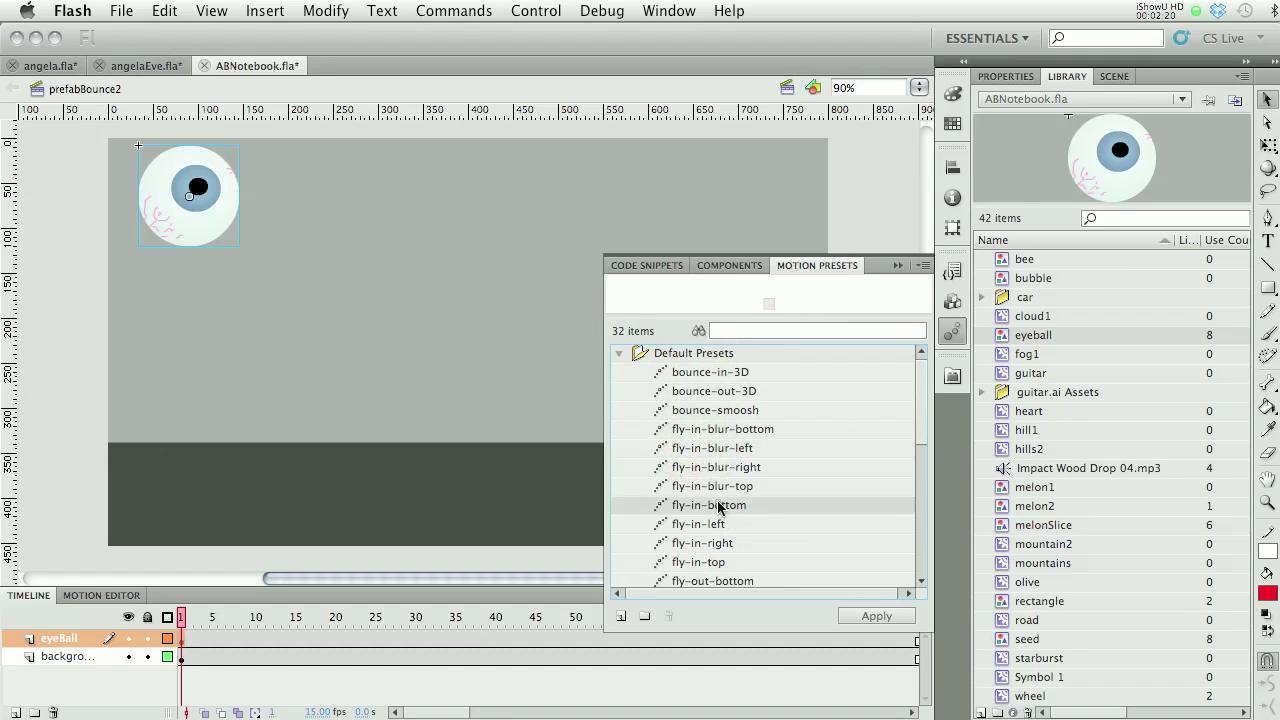
click(688, 377)
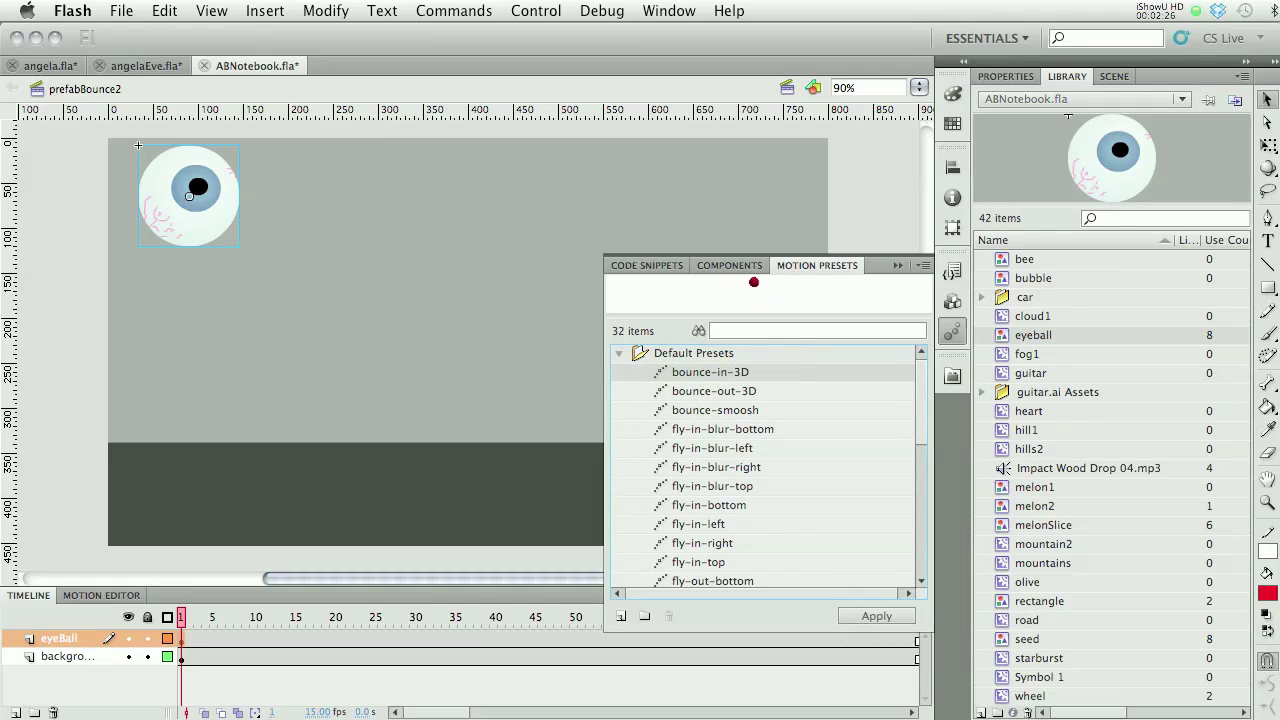
click(876, 617)
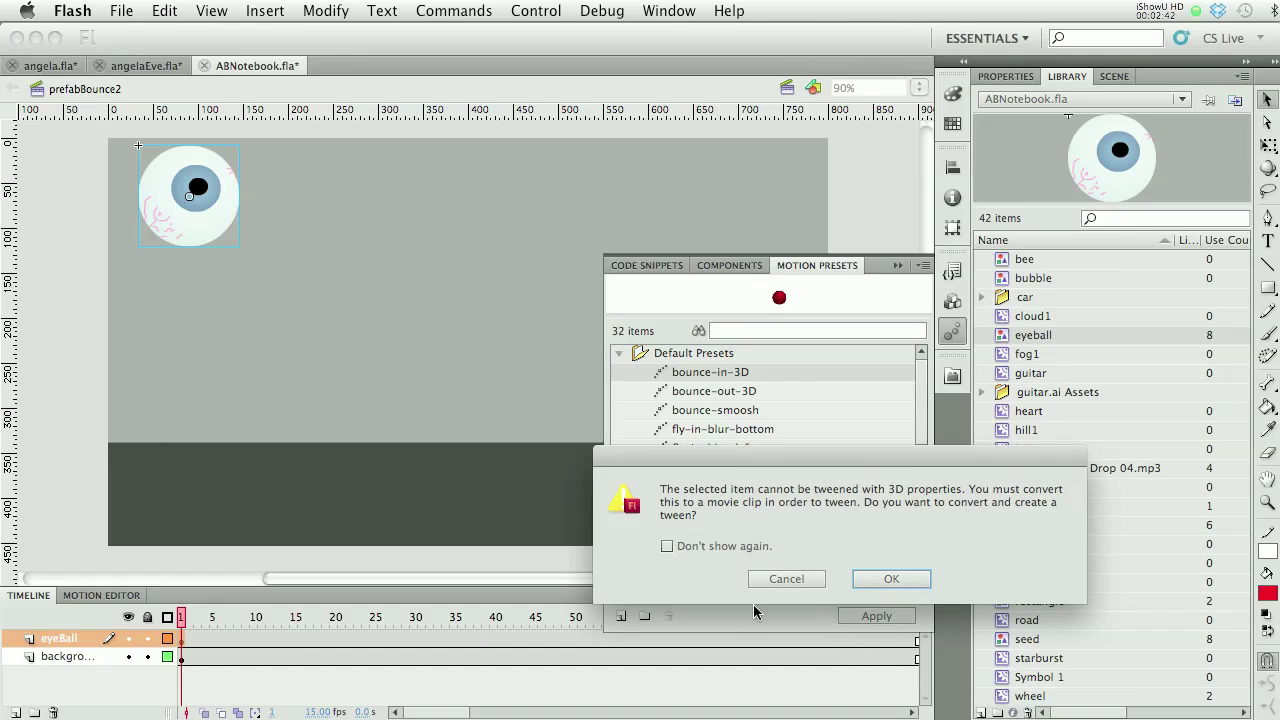
- Accept converting the eyeball to a movie clip, close Motion Presets, and select the motion path
click(890, 584)
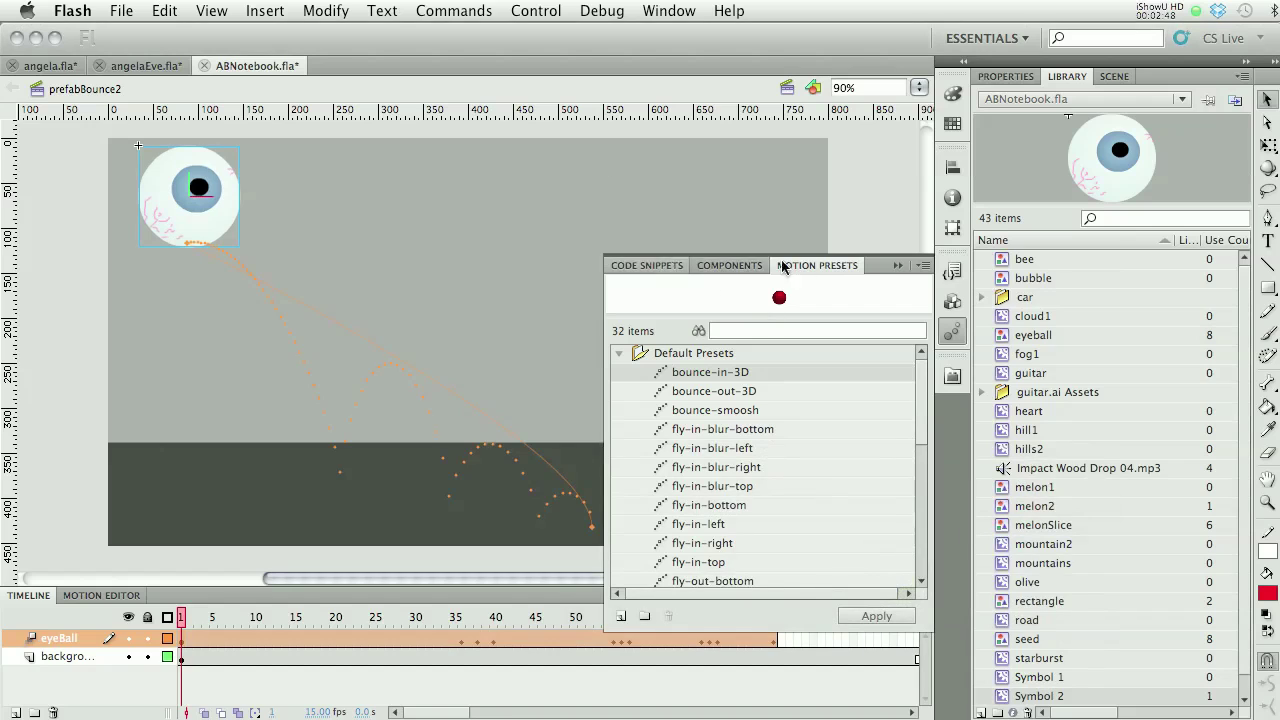
click(898, 268)
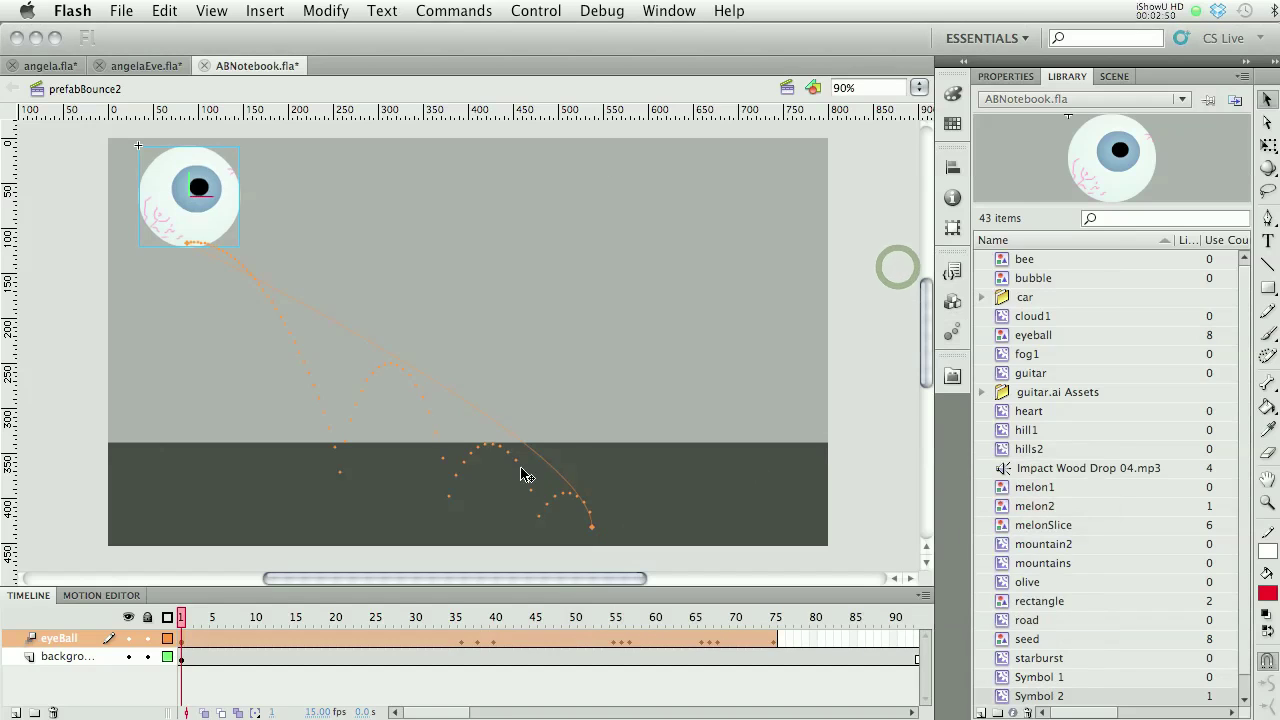
click(341, 328)
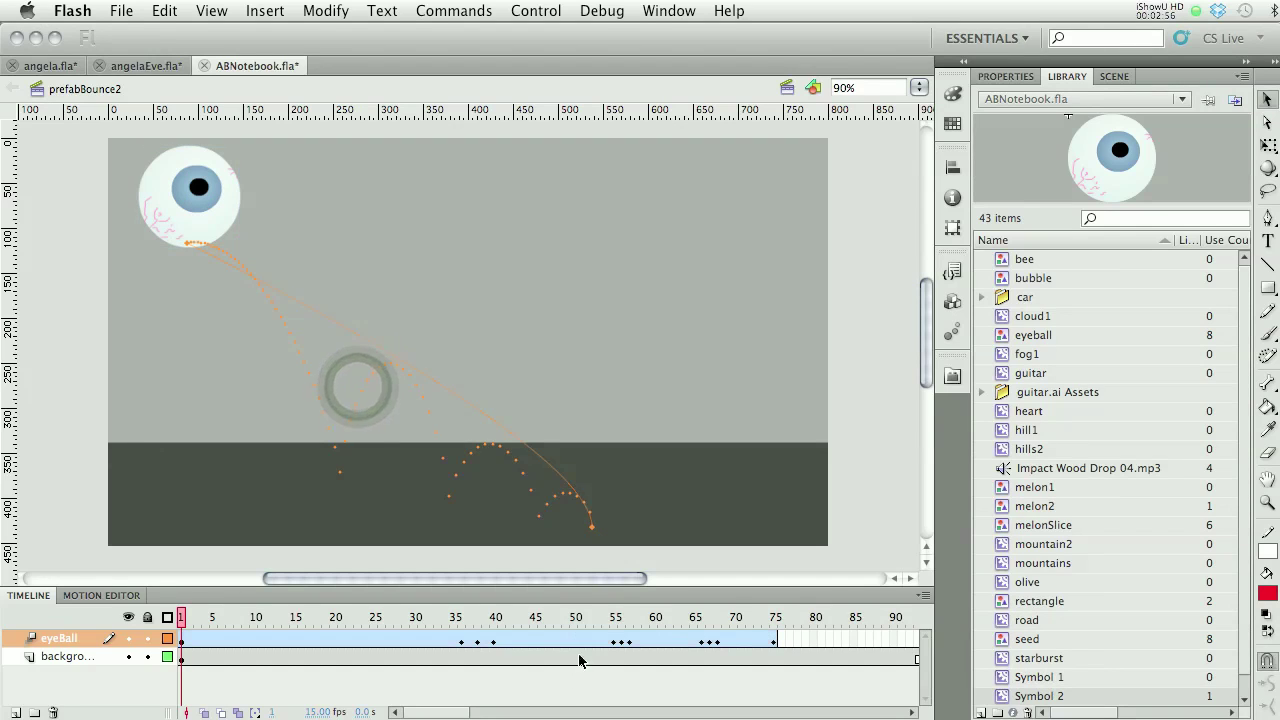
- Set the eyeBall layer's outline colour to yellow #FFFF00 in Layer Properties
click(168, 640)
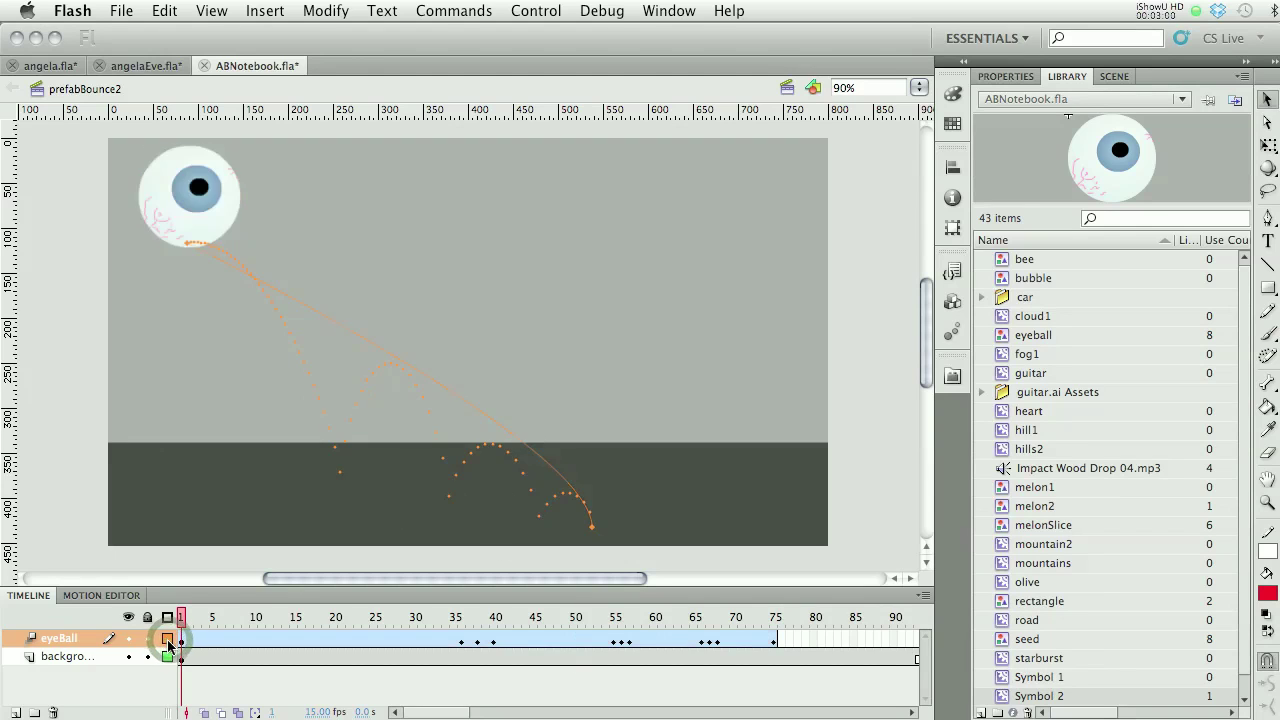
double_click(168, 640)
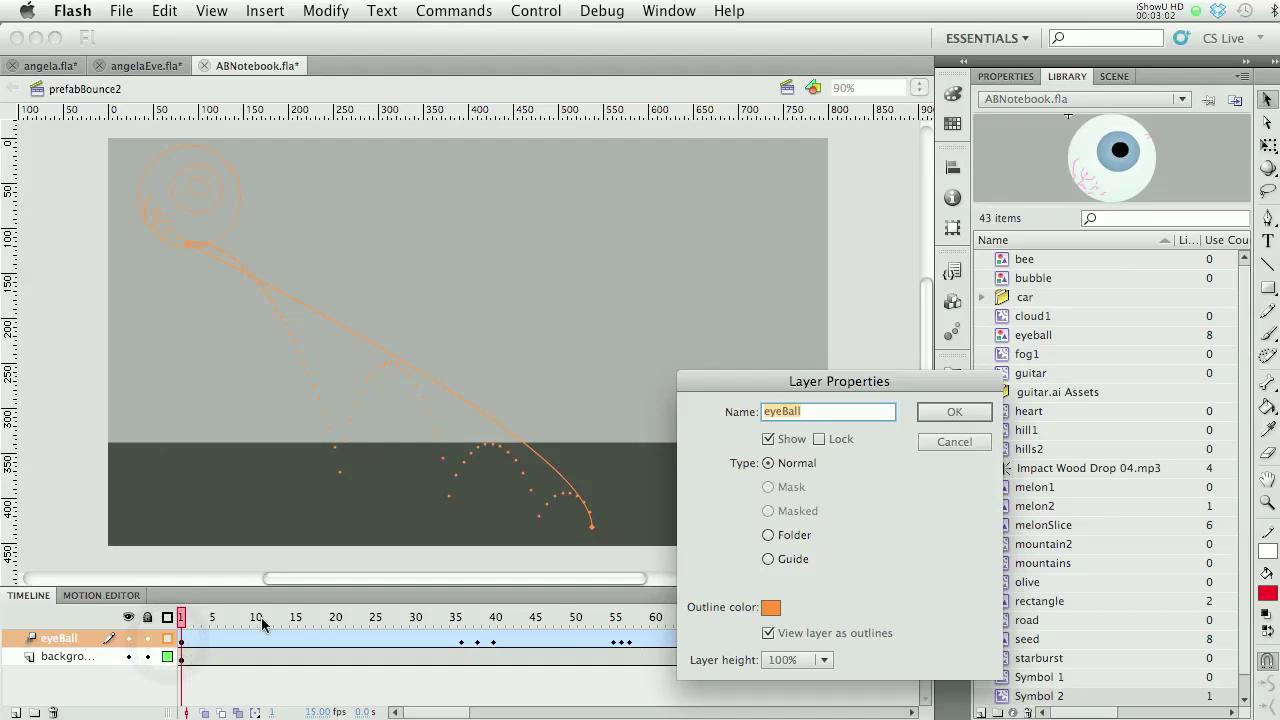
click(770, 607)
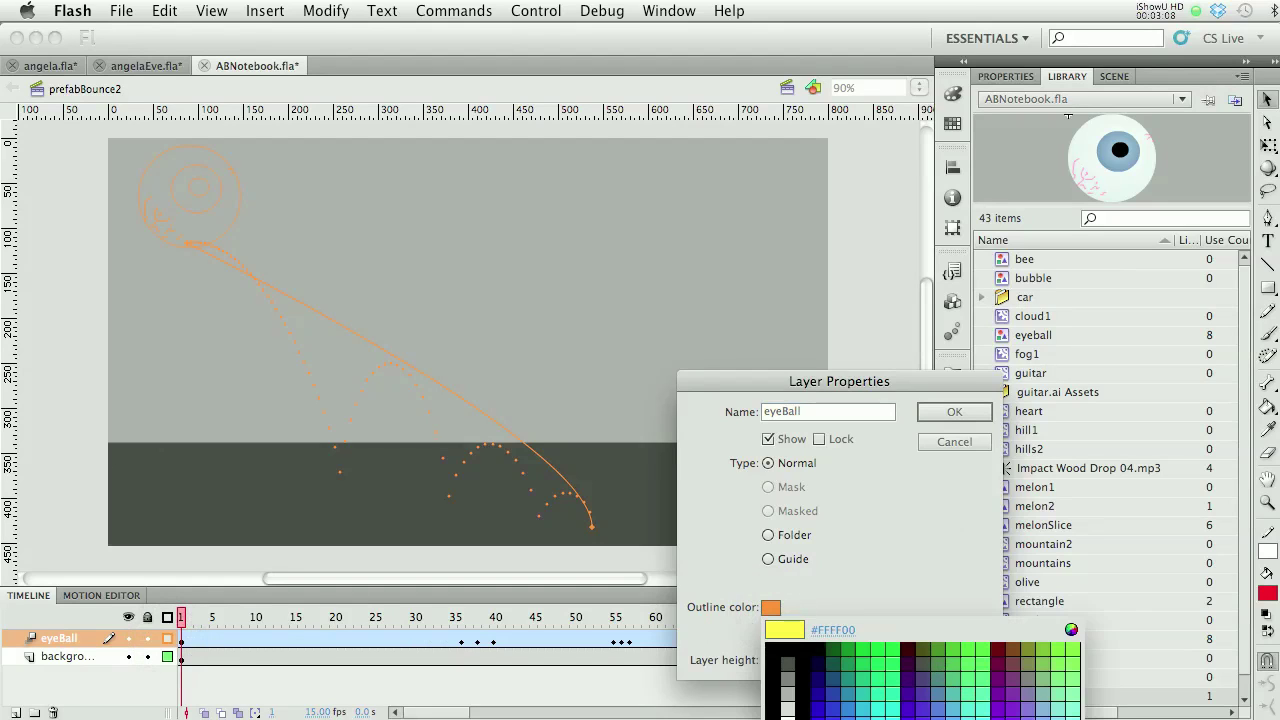
click(1073, 716)
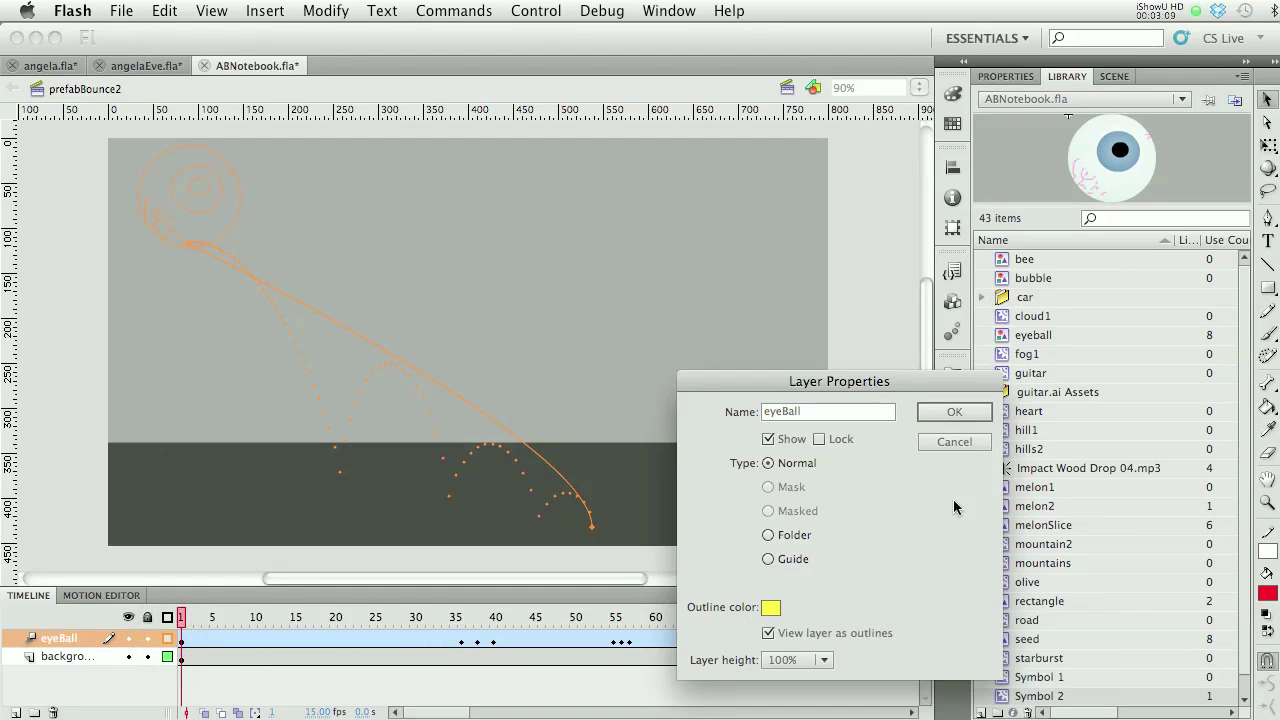
click(953, 410)
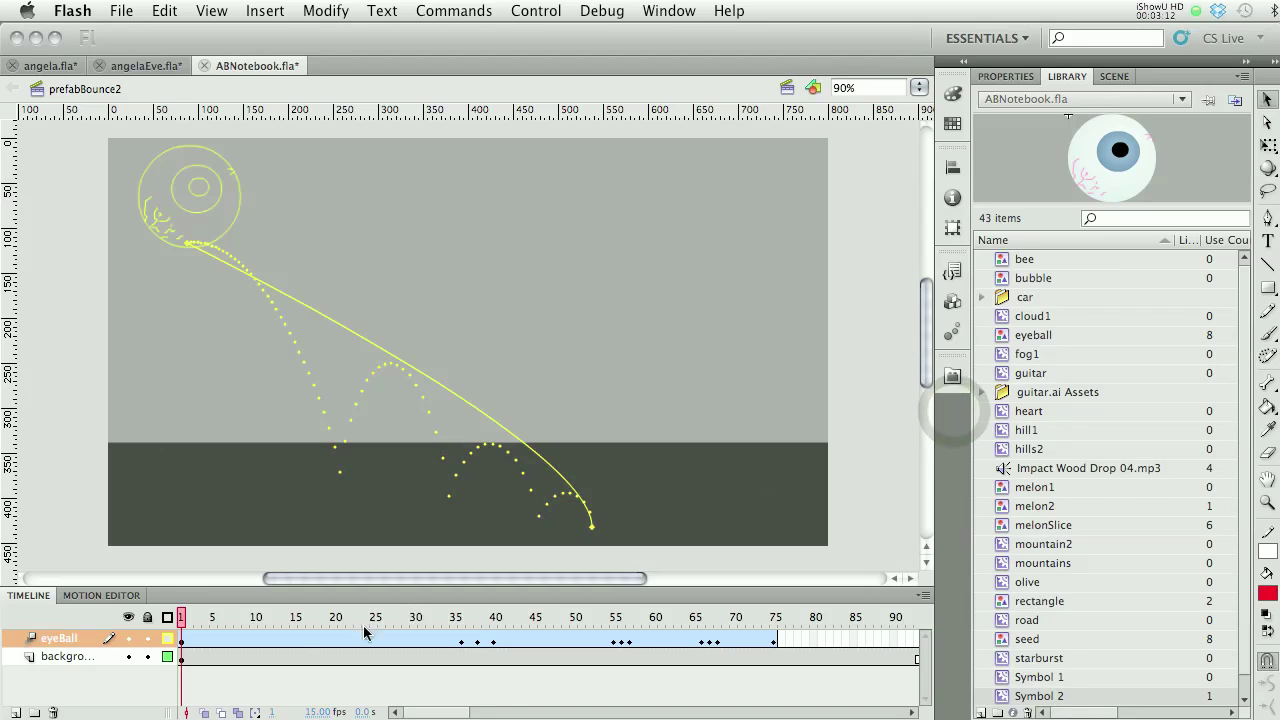
click(168, 617)
click(168, 617)
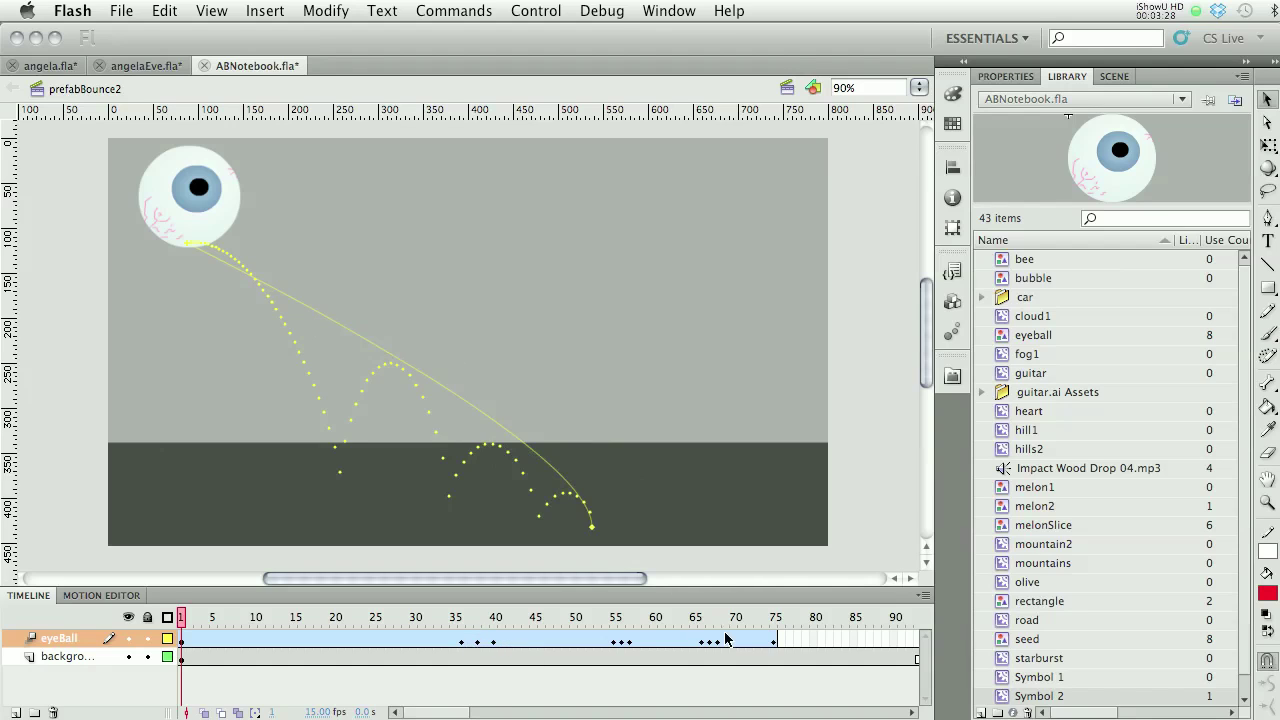
key(Return)
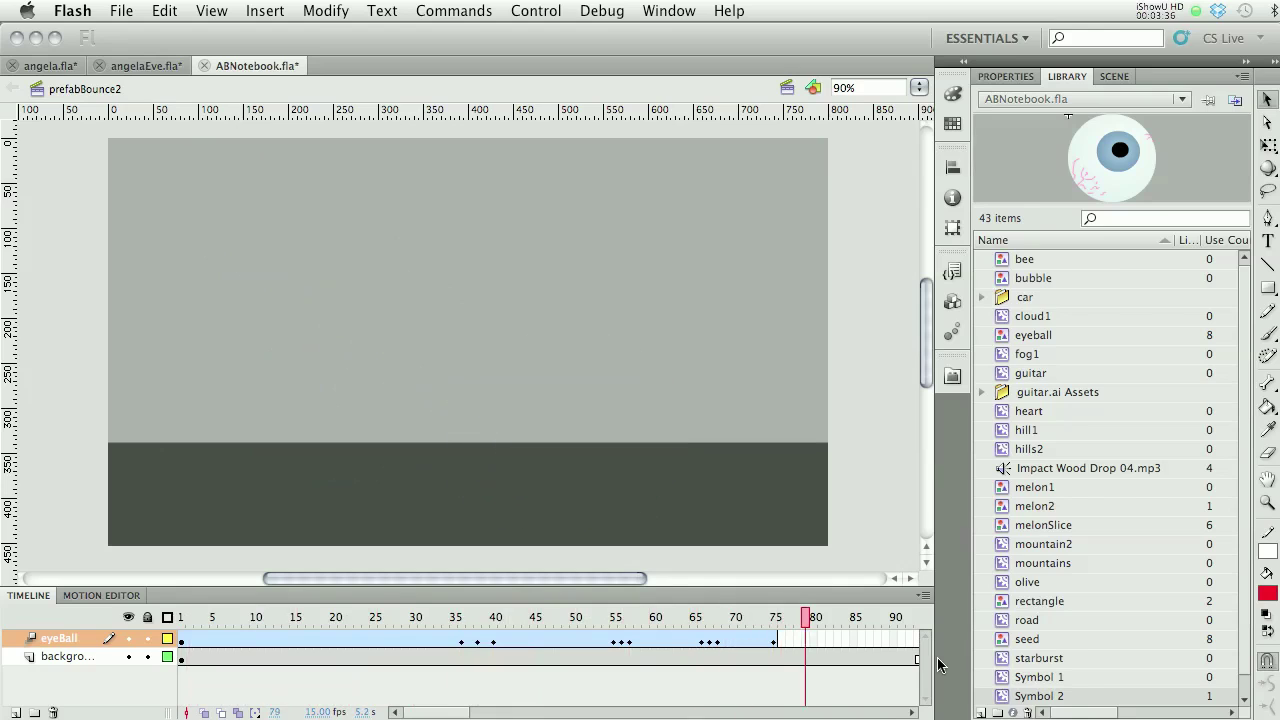
drag(188, 612, 700, 666)
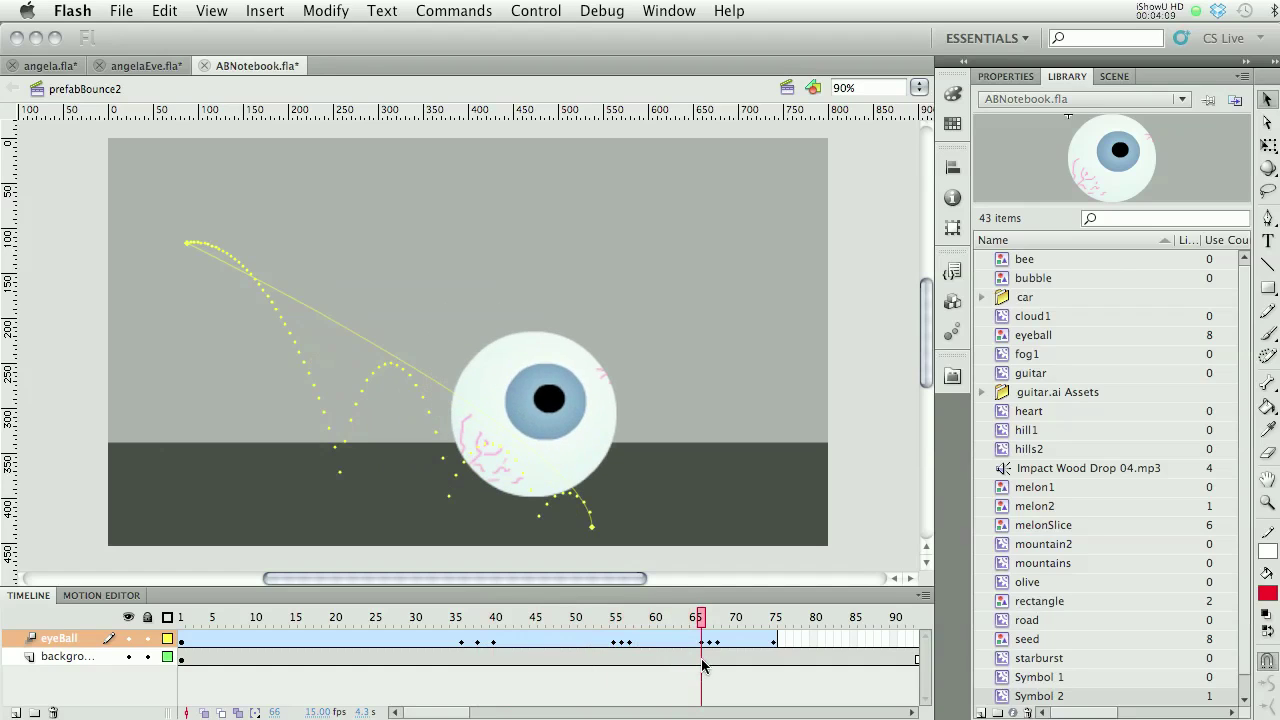
drag(705, 666, 718, 694)
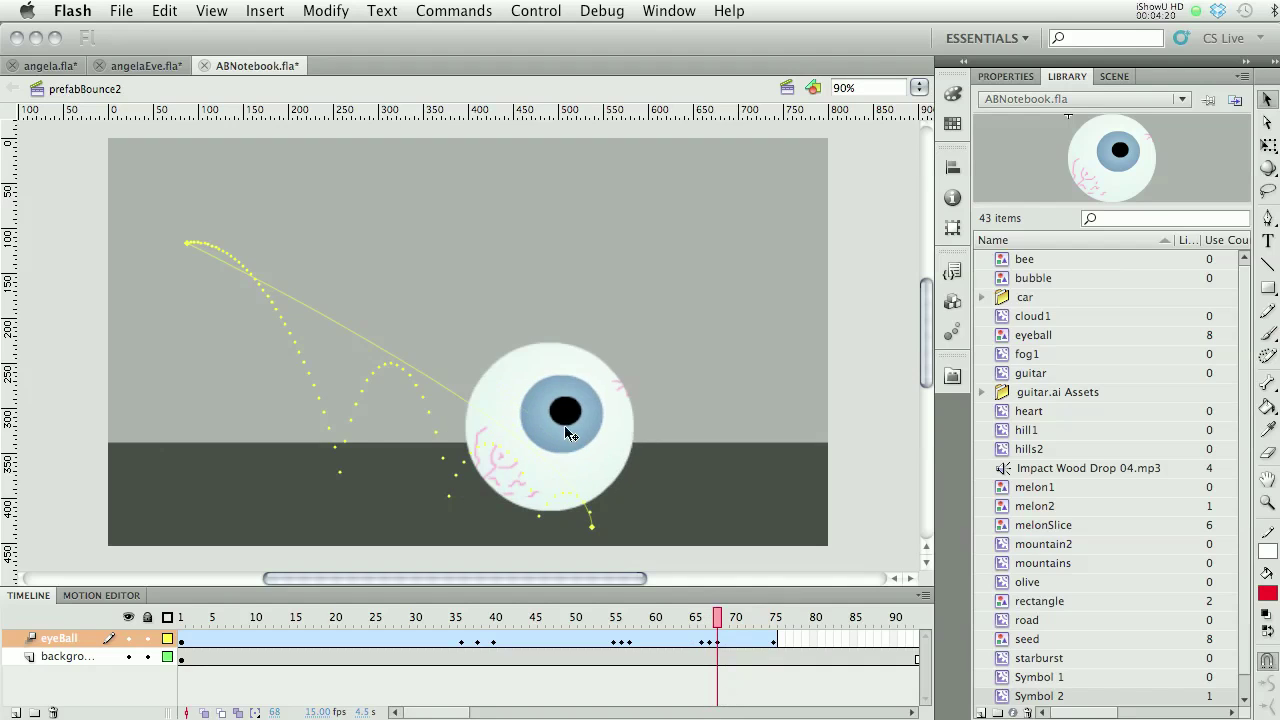
click(478, 617)
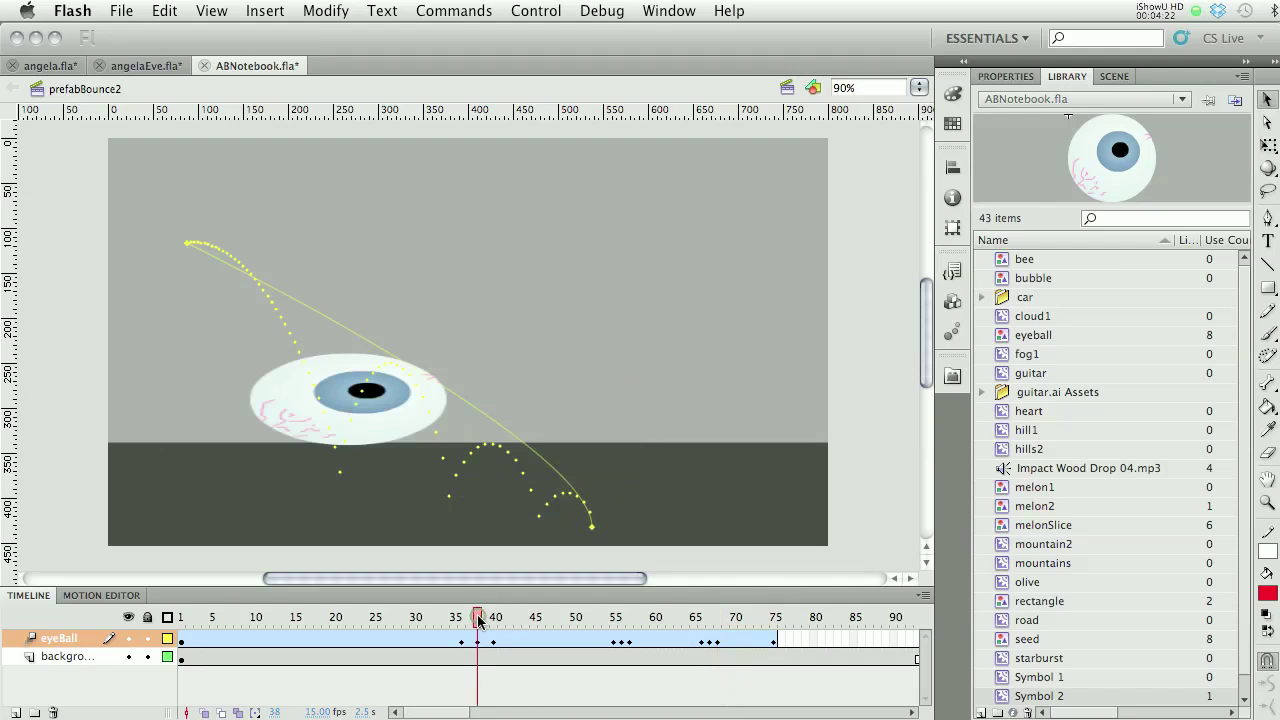
drag(463, 619, 494, 622)
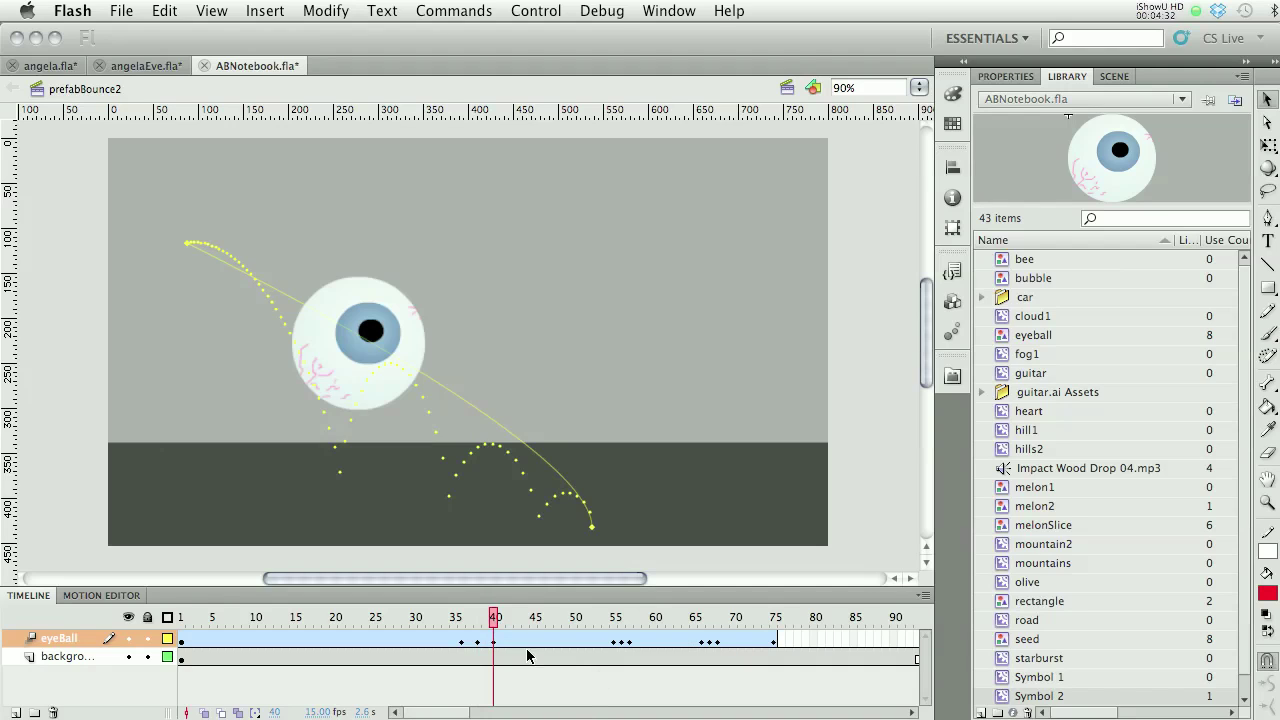
click(183, 620)
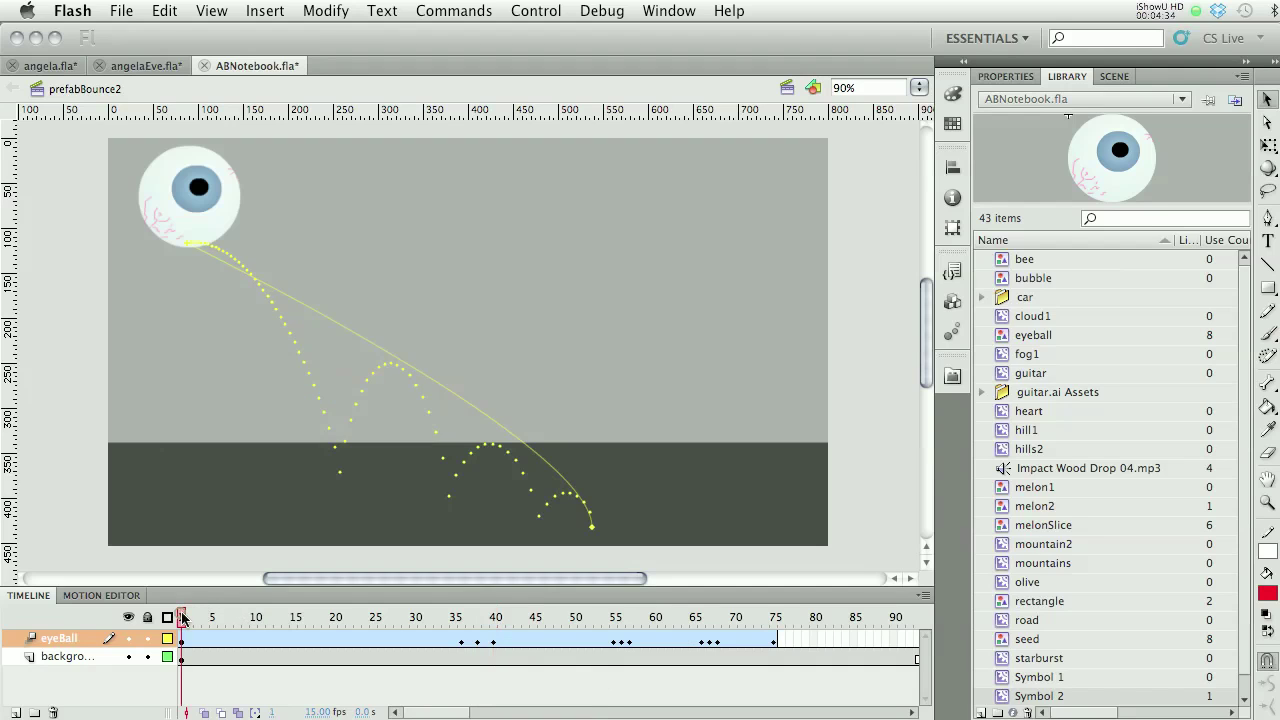
key(Return)
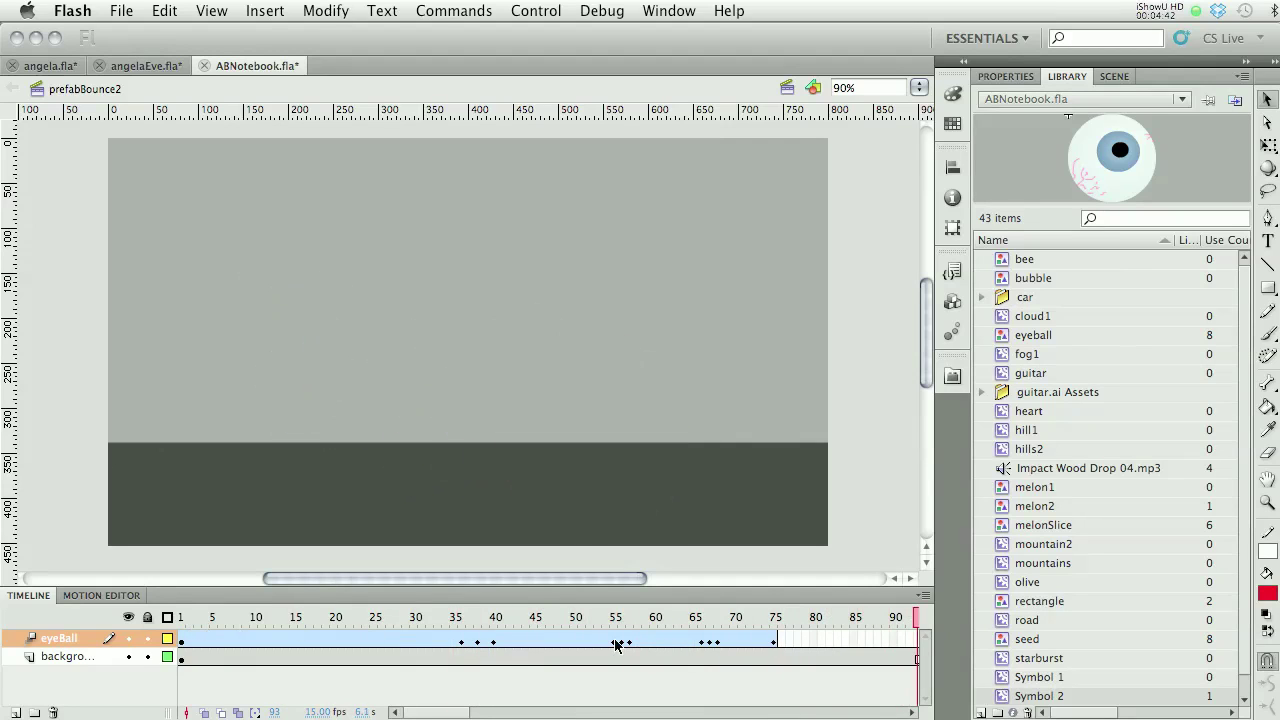
click(911, 712)
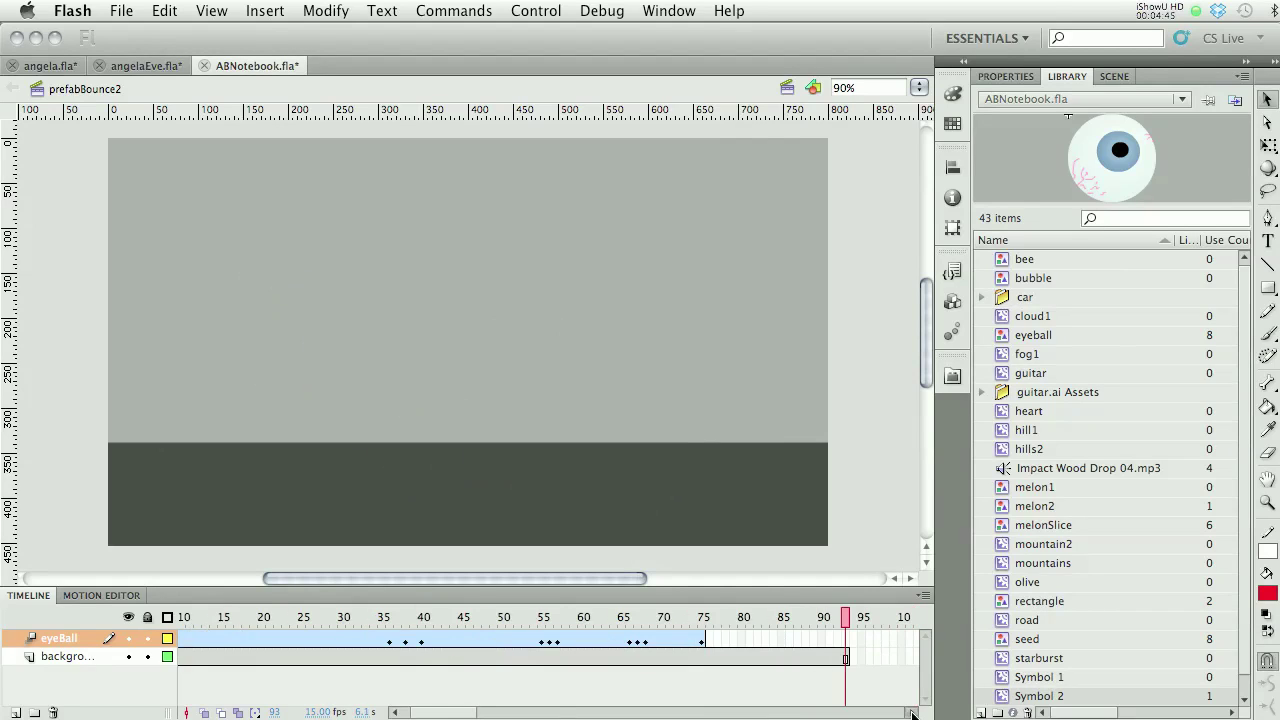
click(702, 618)
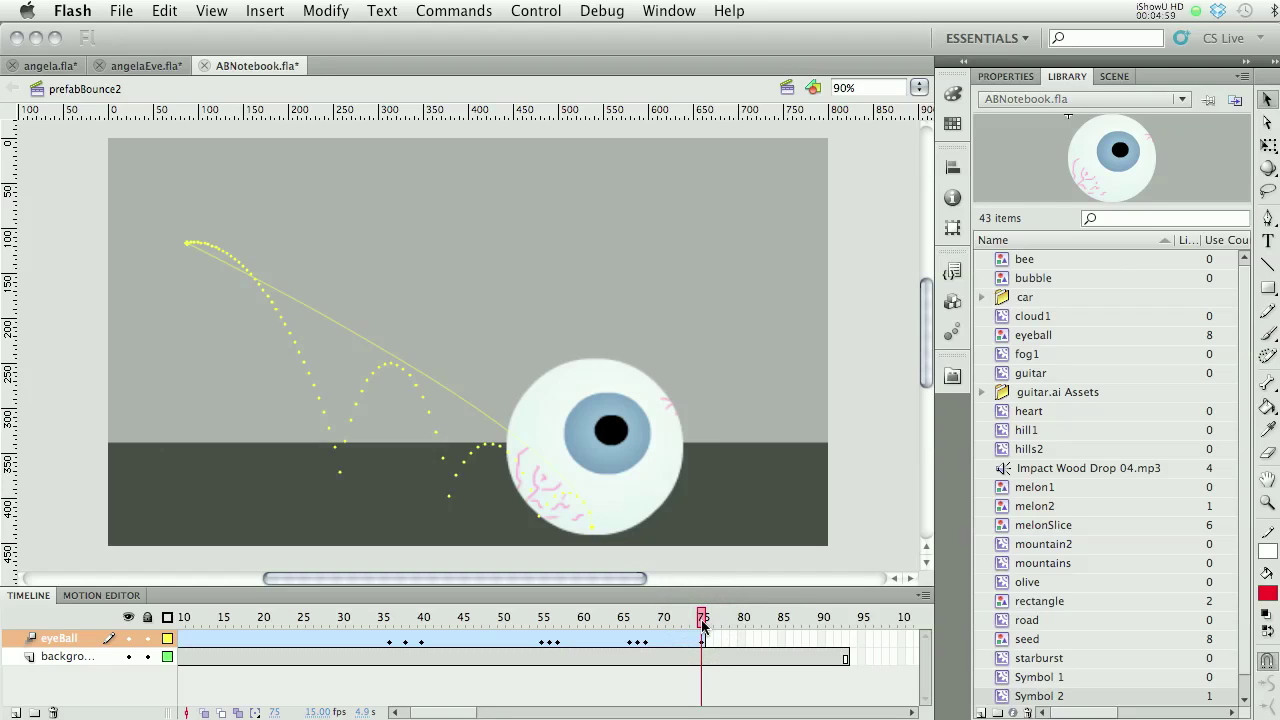
key(F5)
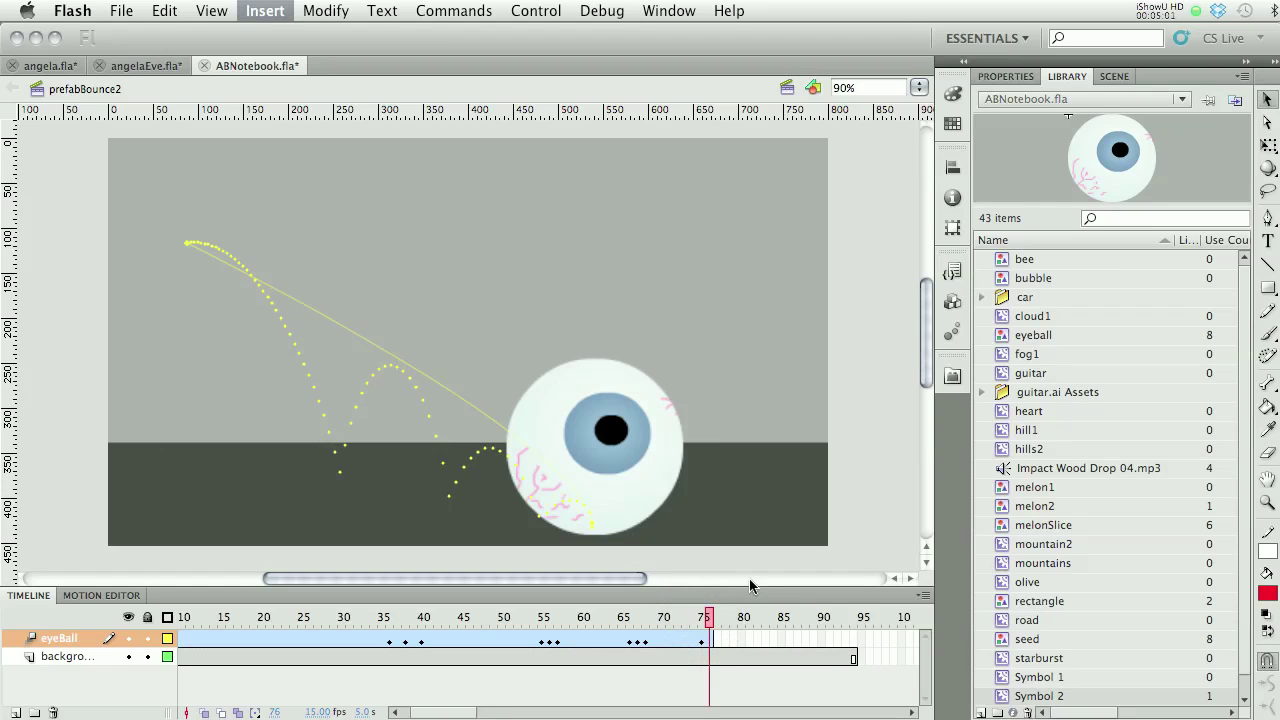
key(F5)
key(F5)
key(F5)
key(F5)
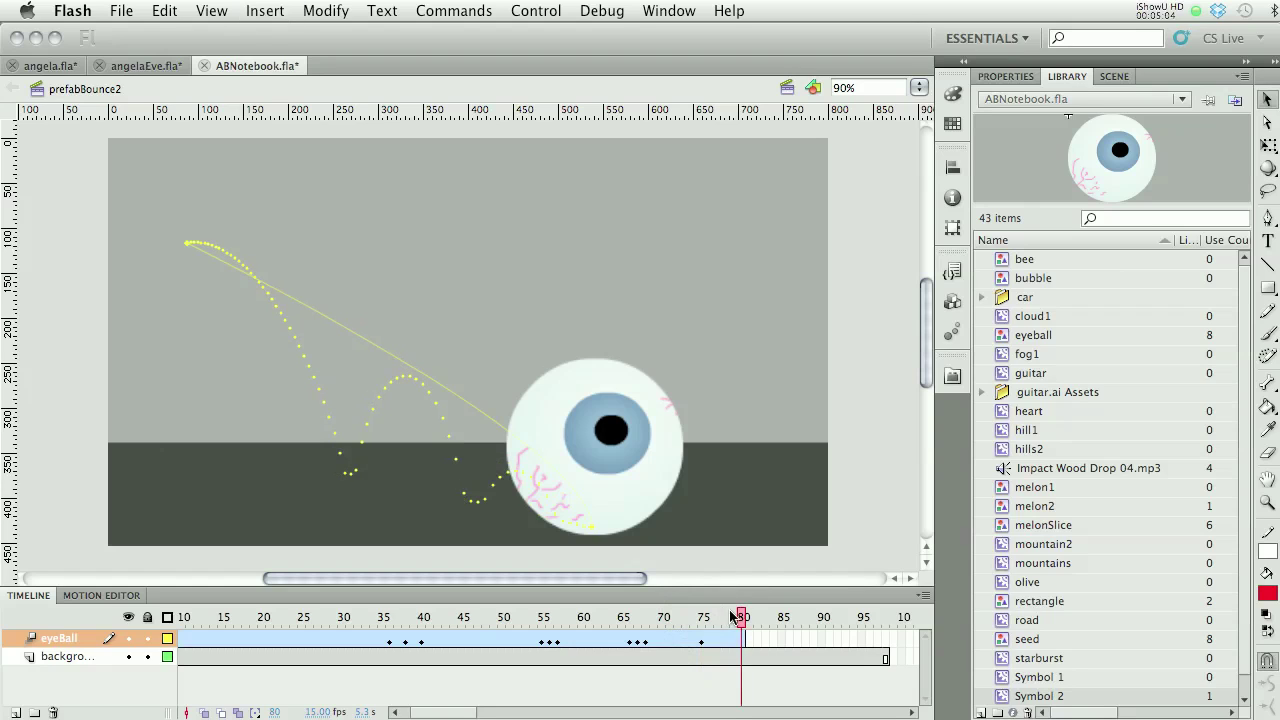
drag(742, 616, 1, 662)
key(Return)
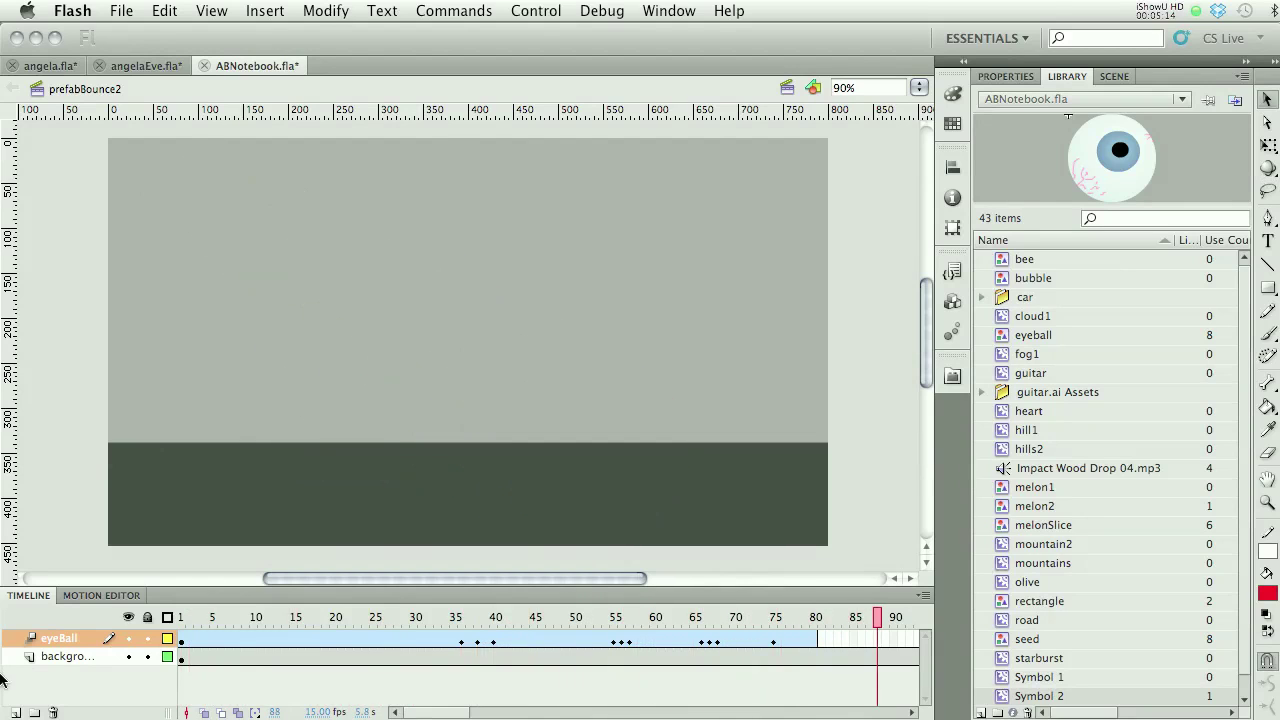
drag(482, 712, 432, 712)
drag(430, 621, 316, 617)
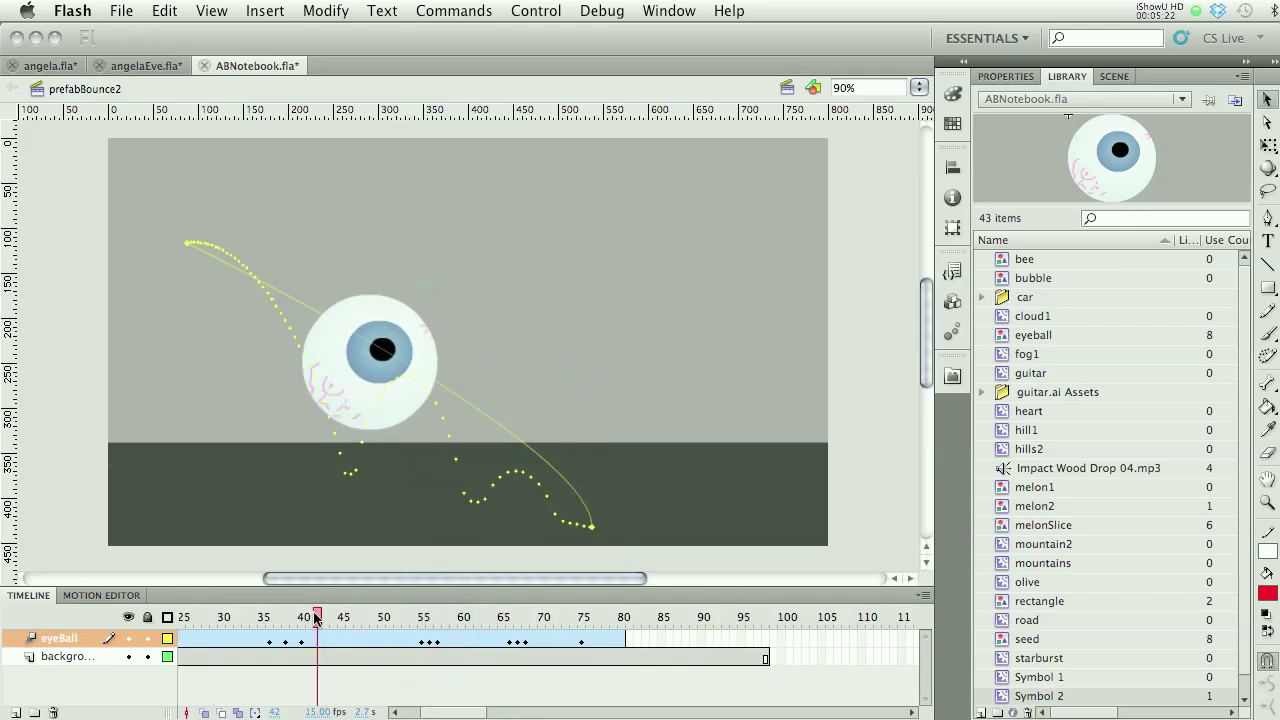
key(super+c)
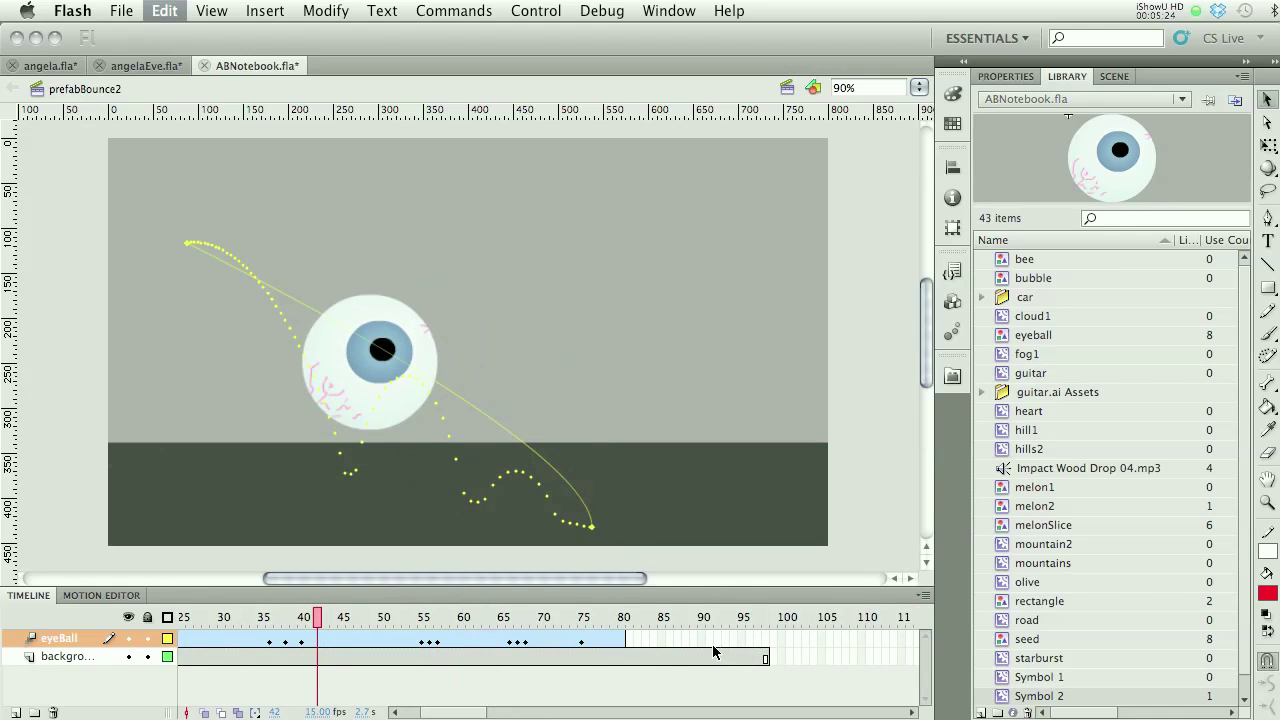
key(super+z)
key(super+z)
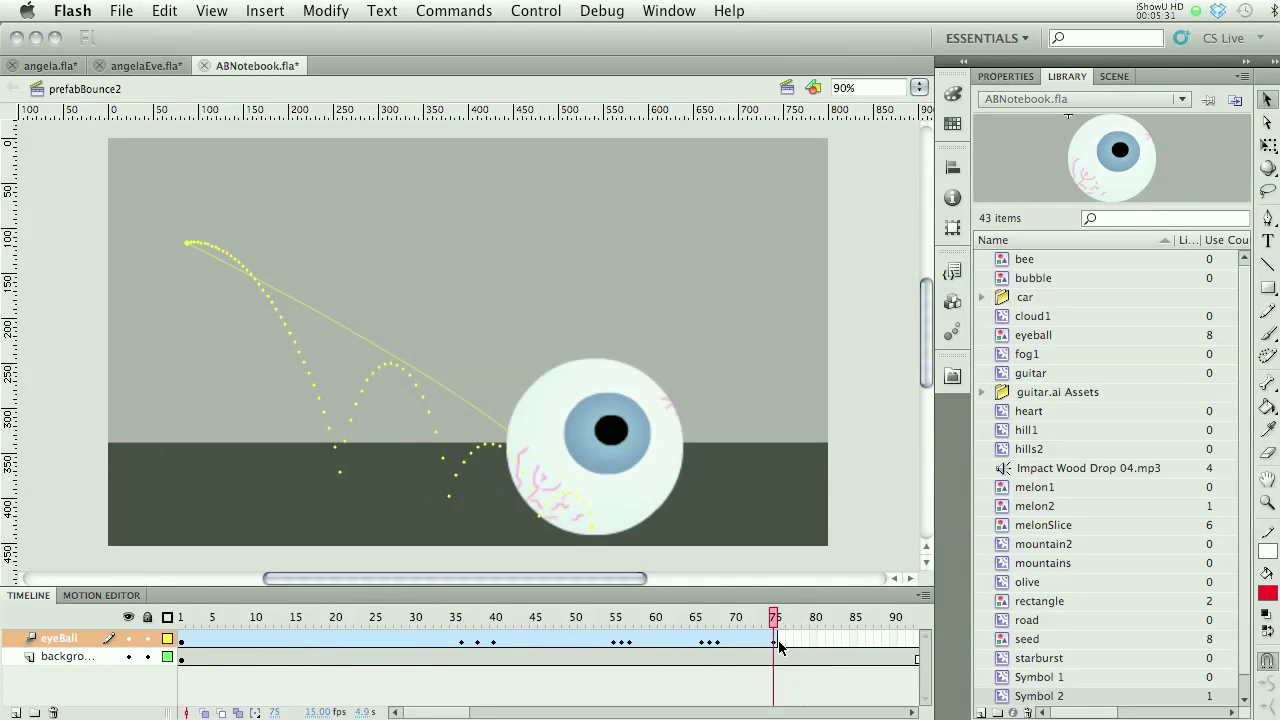
- Split the tween with a keyframe at frame 76 and copy the eyeball at frame 75
click(780, 641)
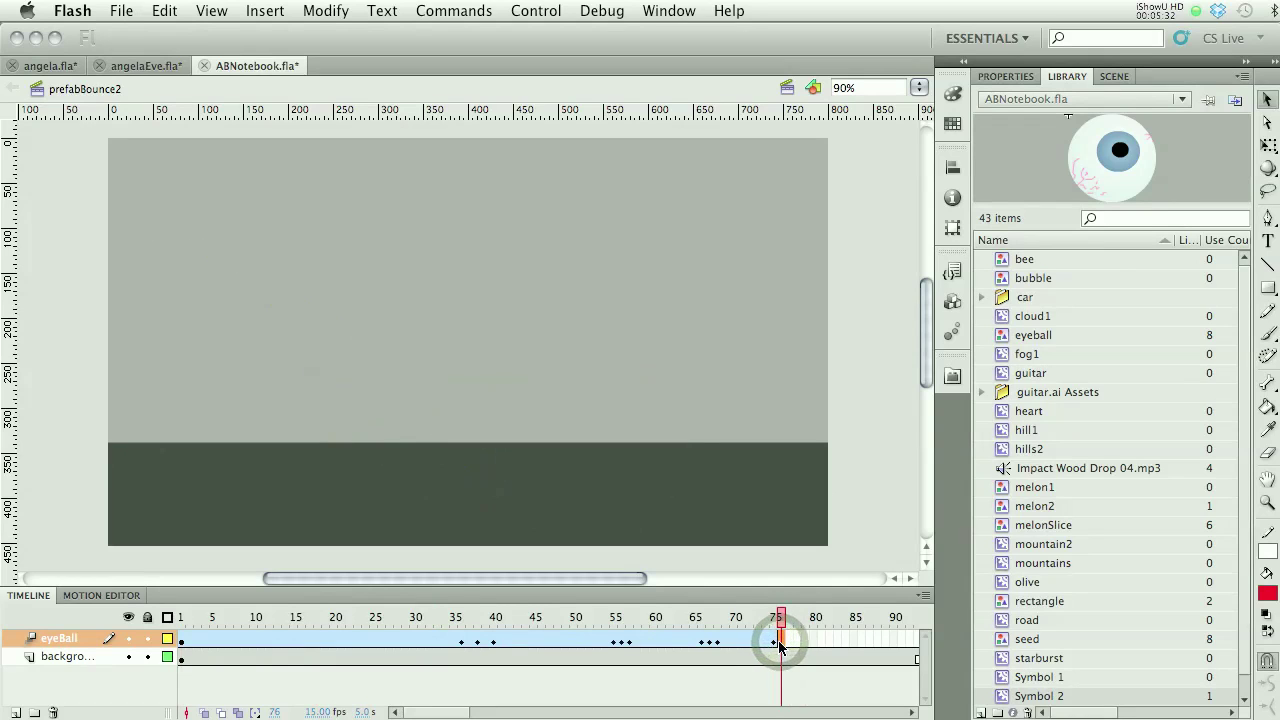
key(F6)
click(775, 641)
click(617, 480)
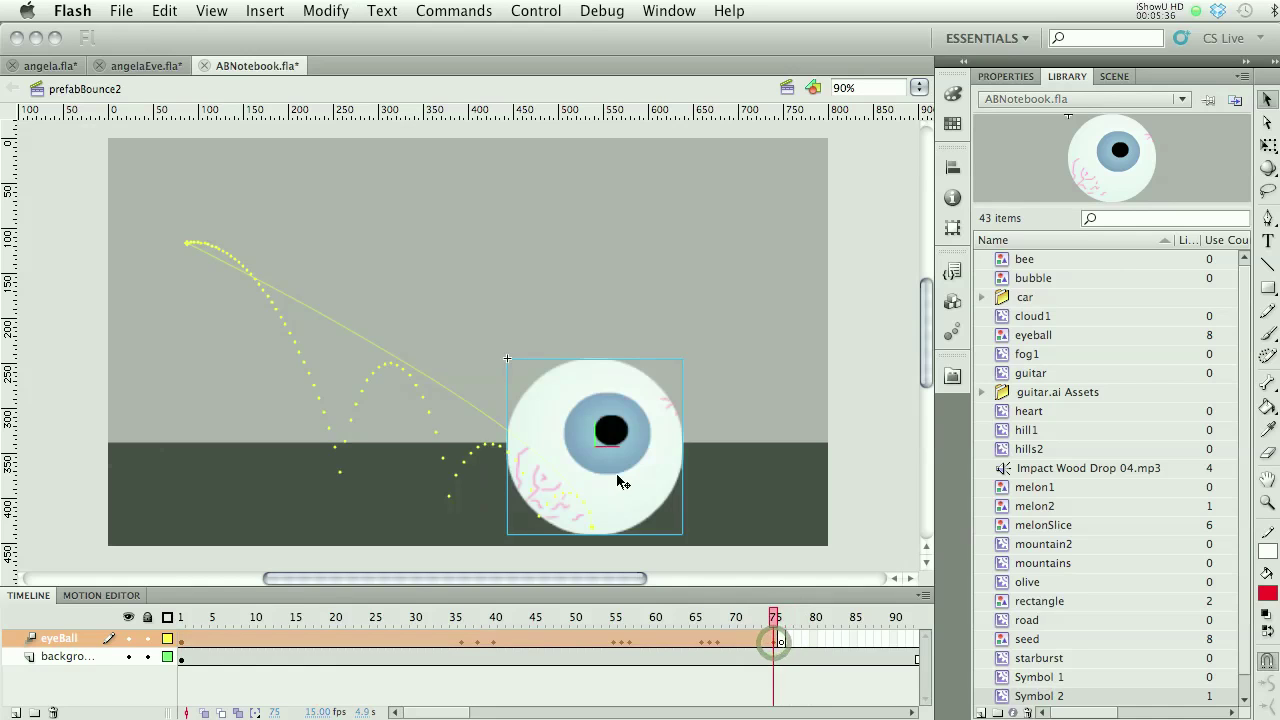
right_click(617, 478)
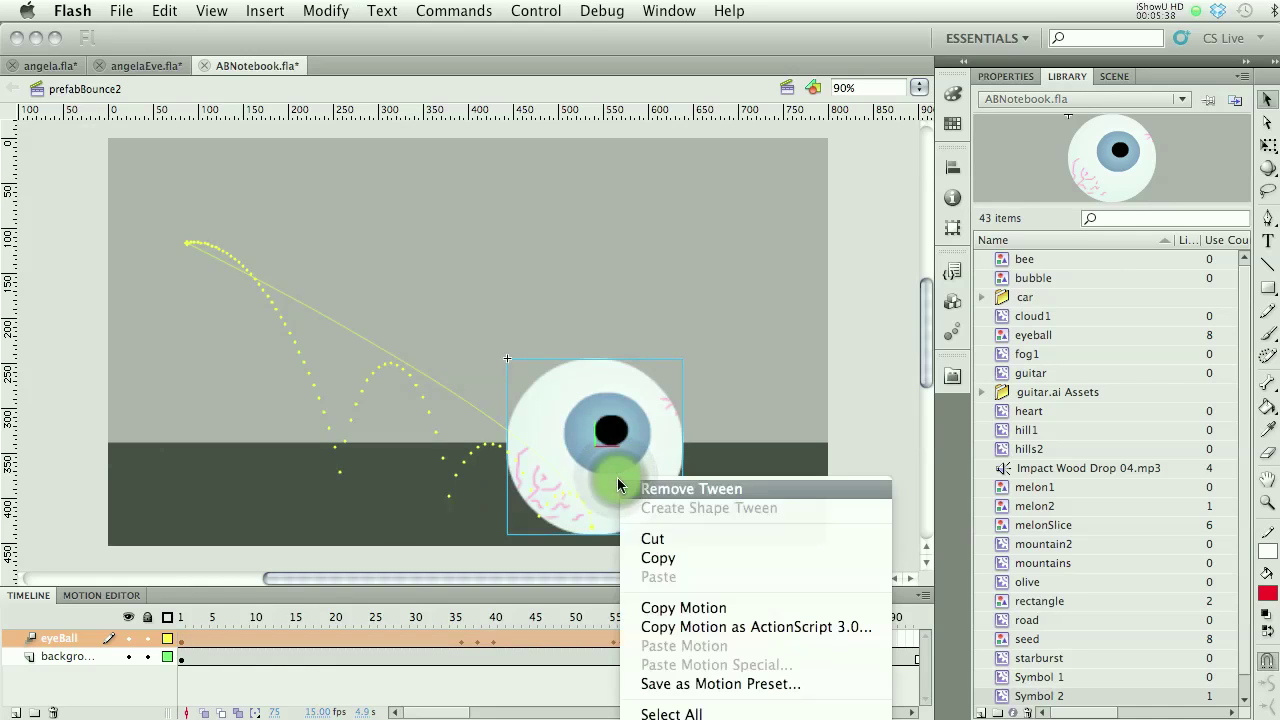
click(673, 559)
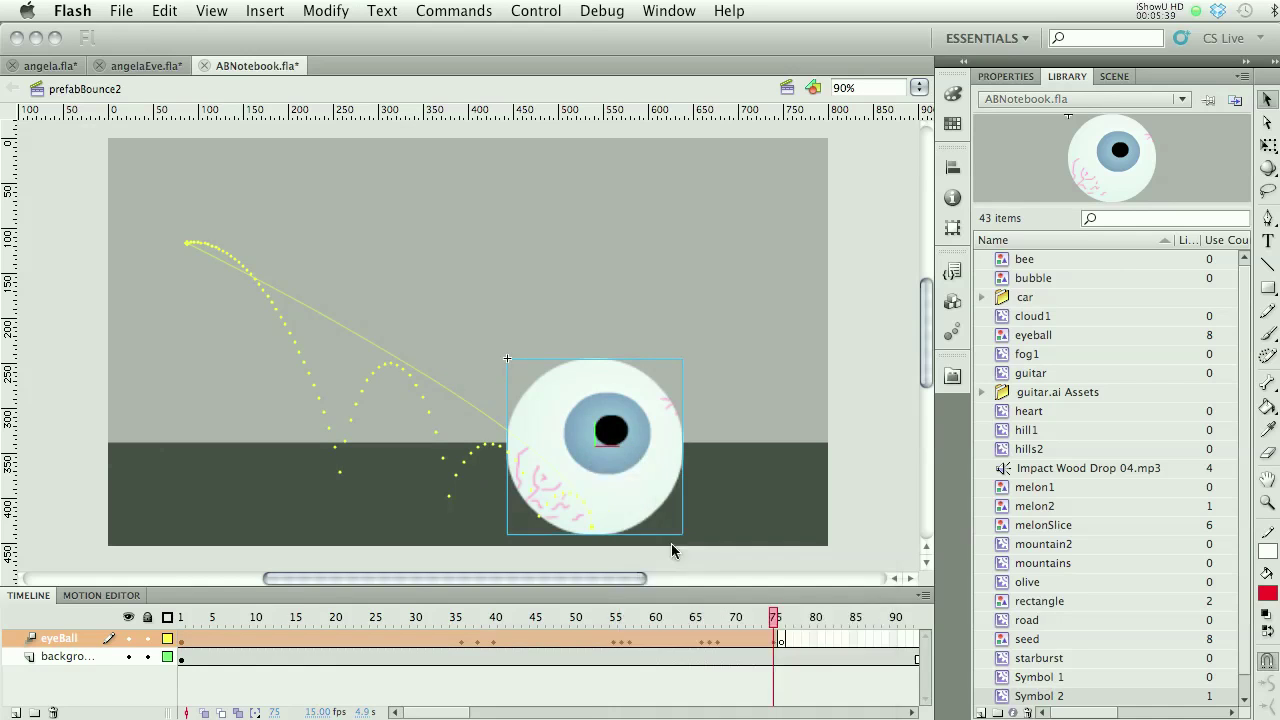
- Paste the eyeball in place on frame 76 and compare it with frame 75
click(782, 641)
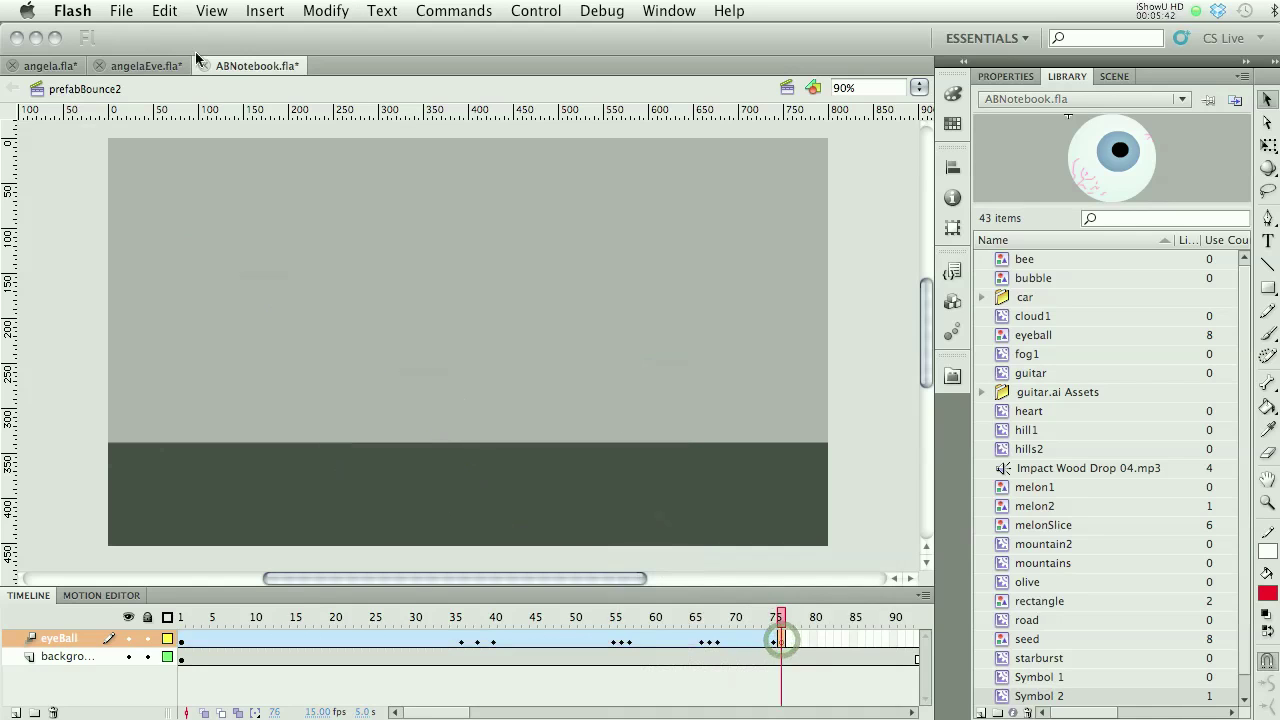
click(166, 11)
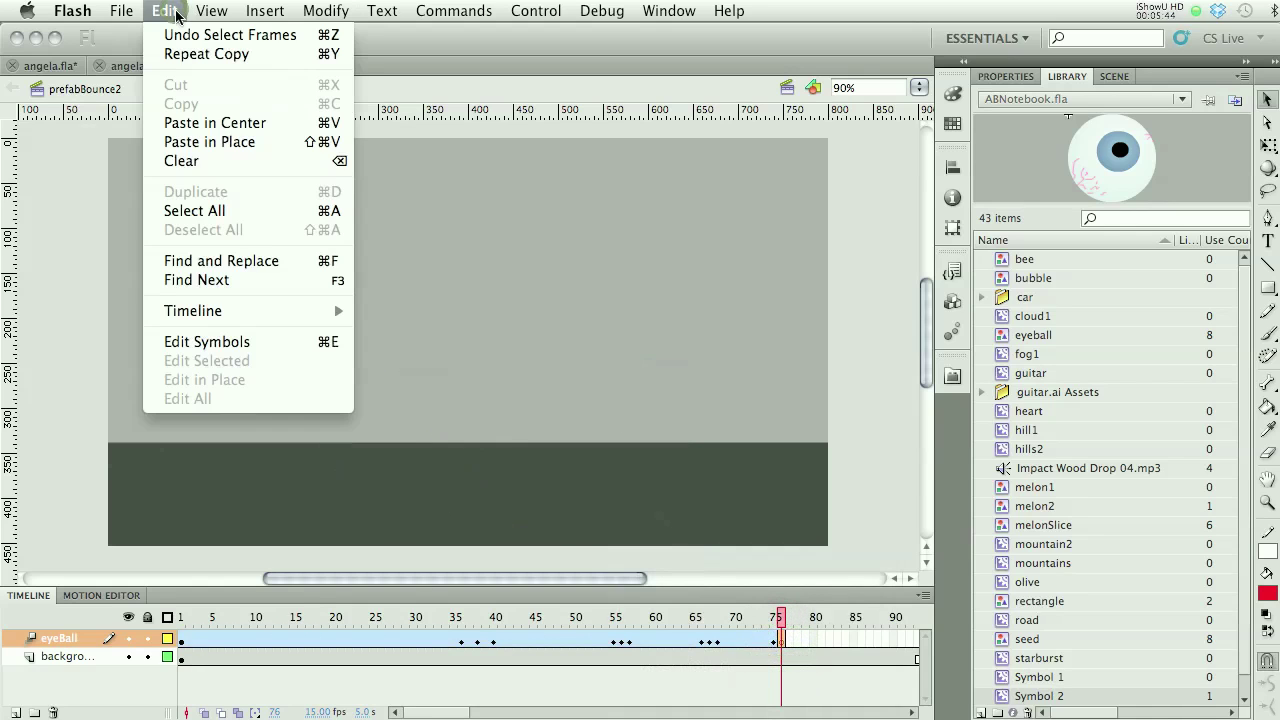
click(213, 142)
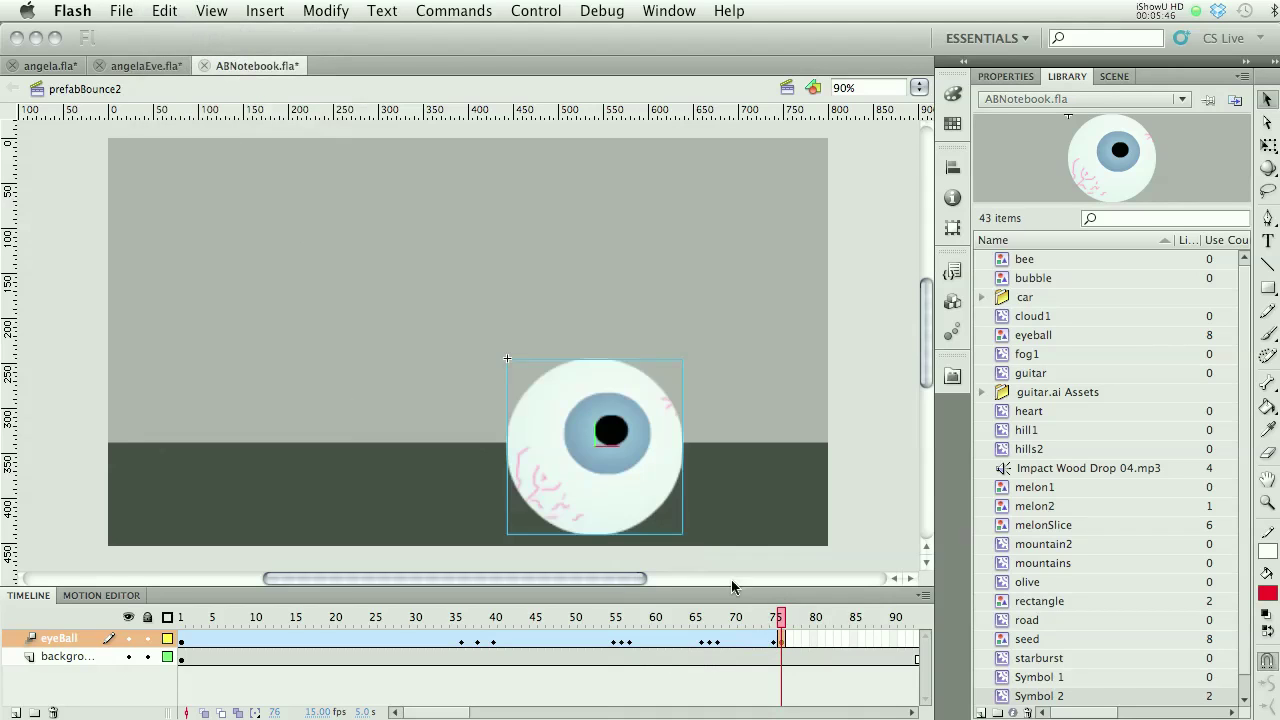
click(782, 638)
click(774, 618)
drag(772, 622, 781, 622)
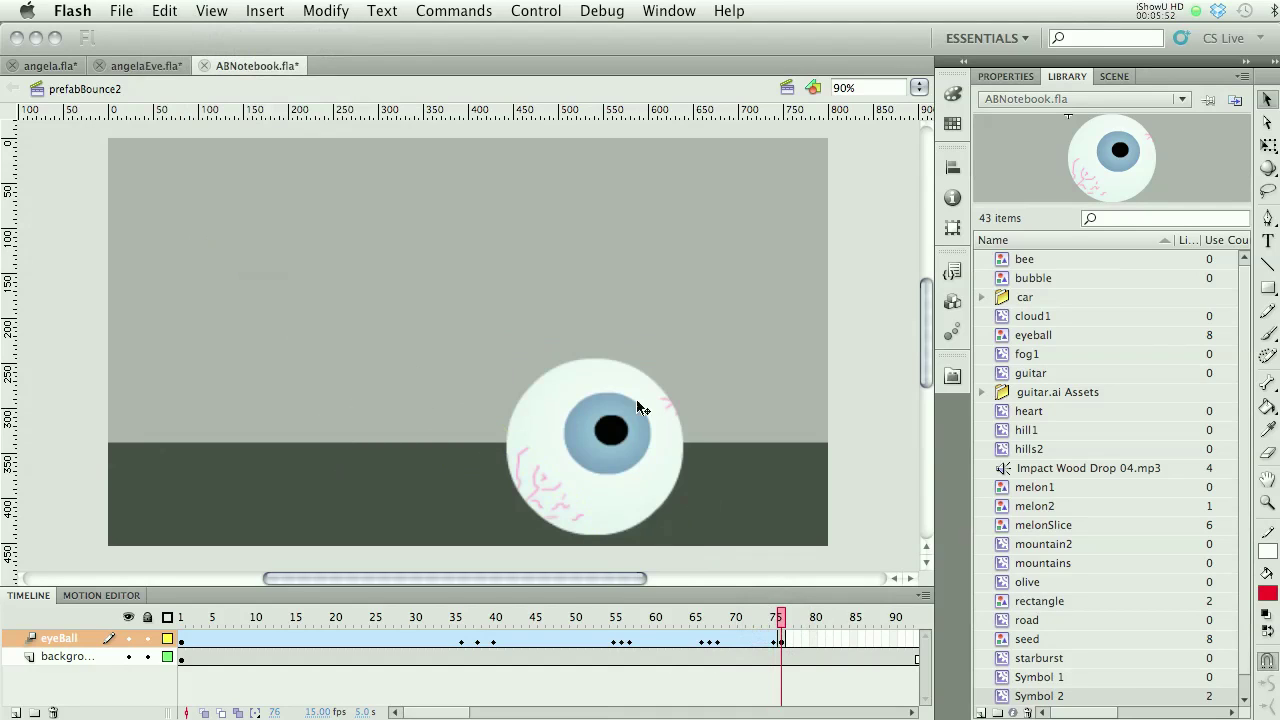
drag(652, 430, 620, 437)
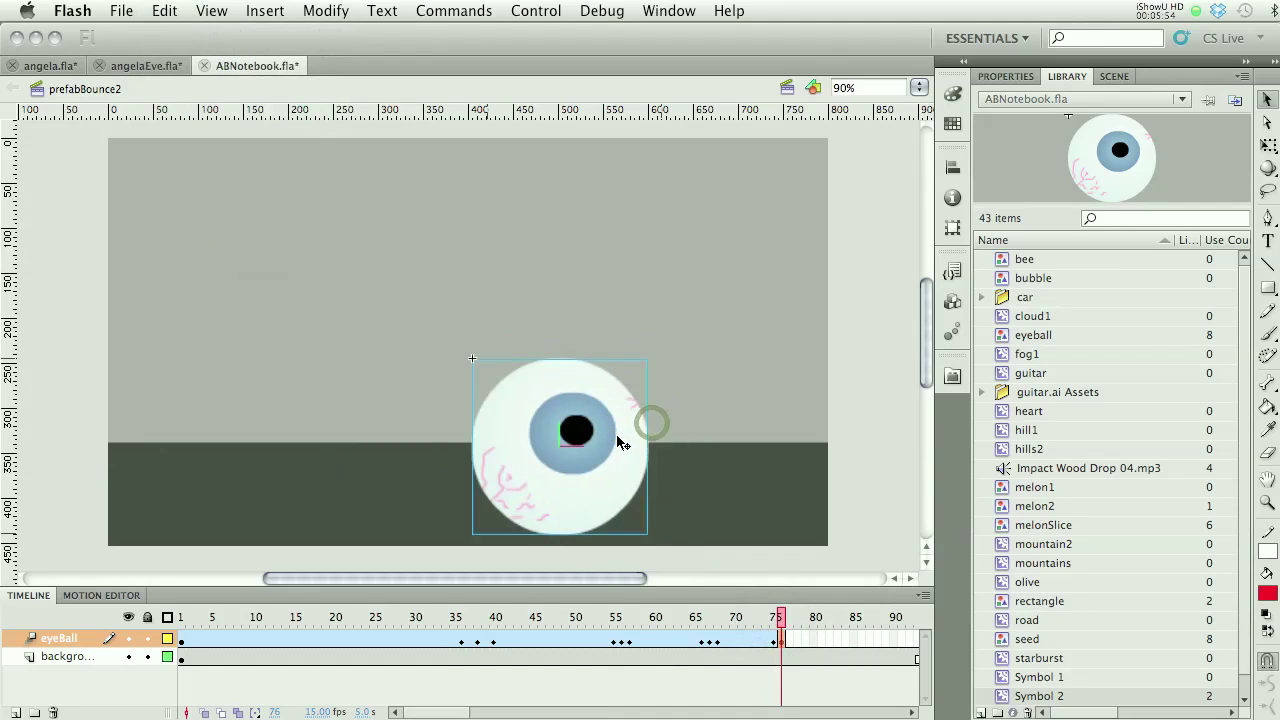
key(super+z)
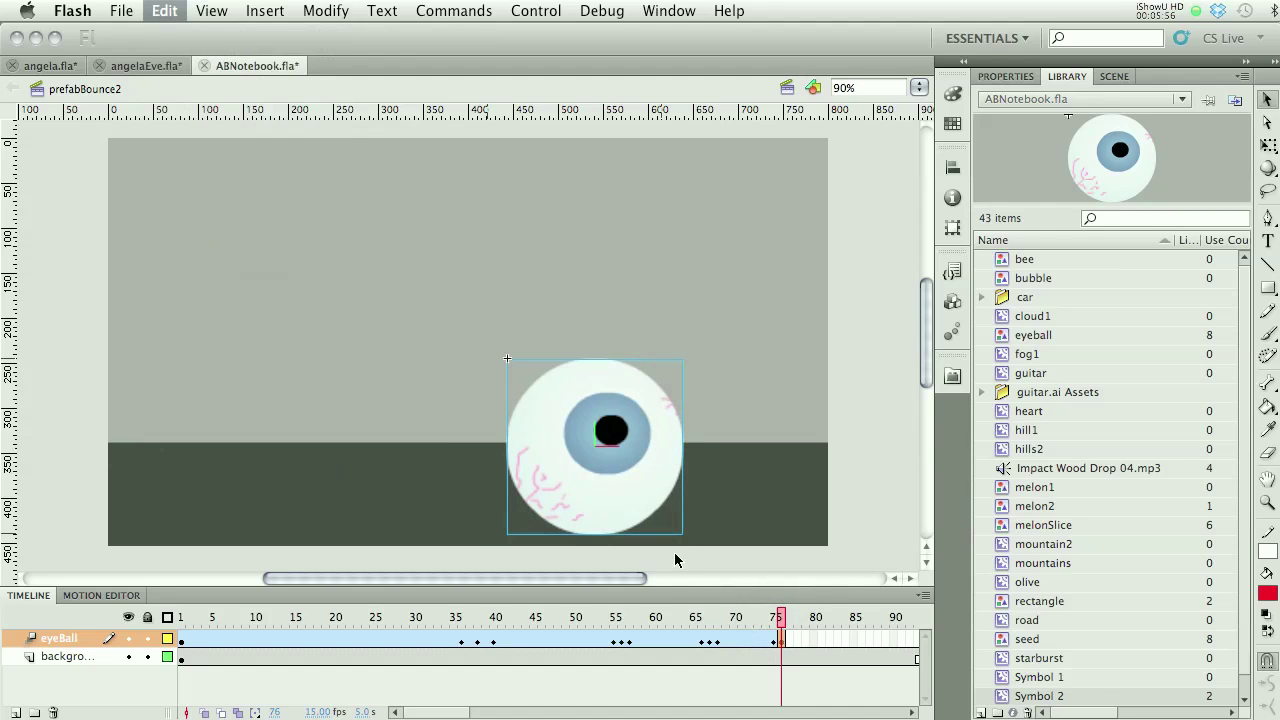
- Create a motion tween on the pasted eyeball and extend it to a keyframe at frame 93
right_click(595, 485)
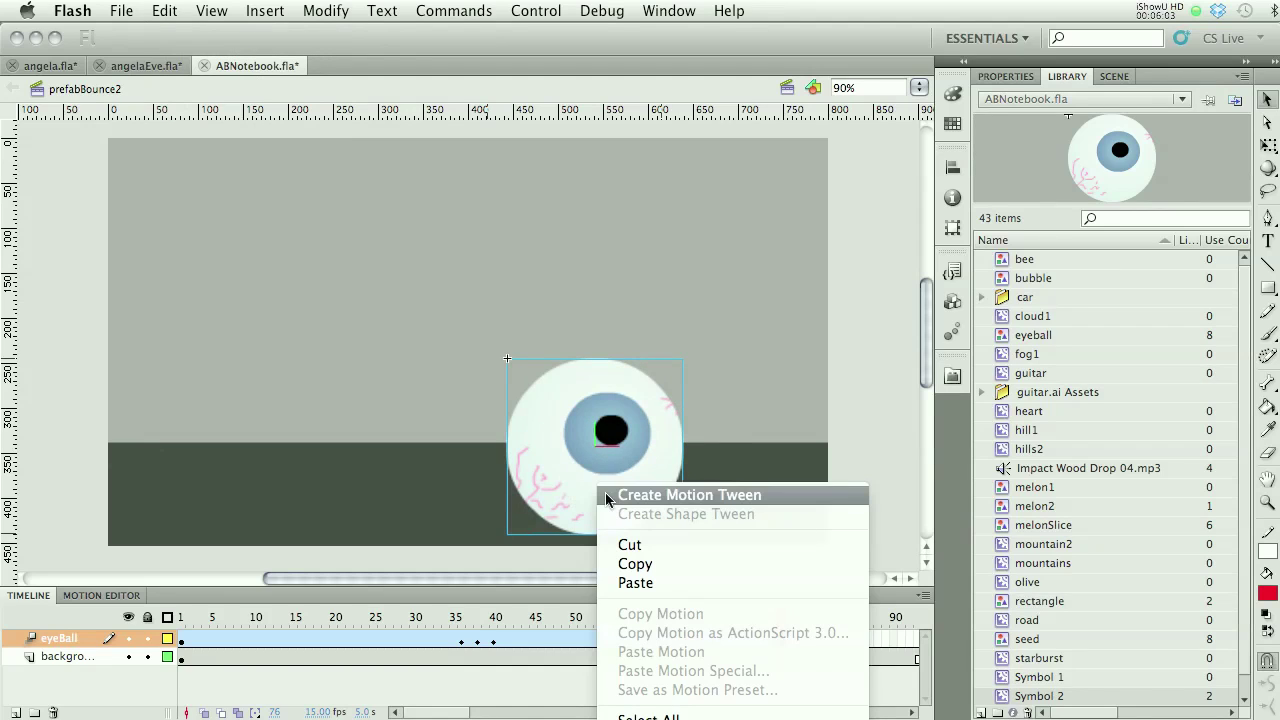
click(605, 493)
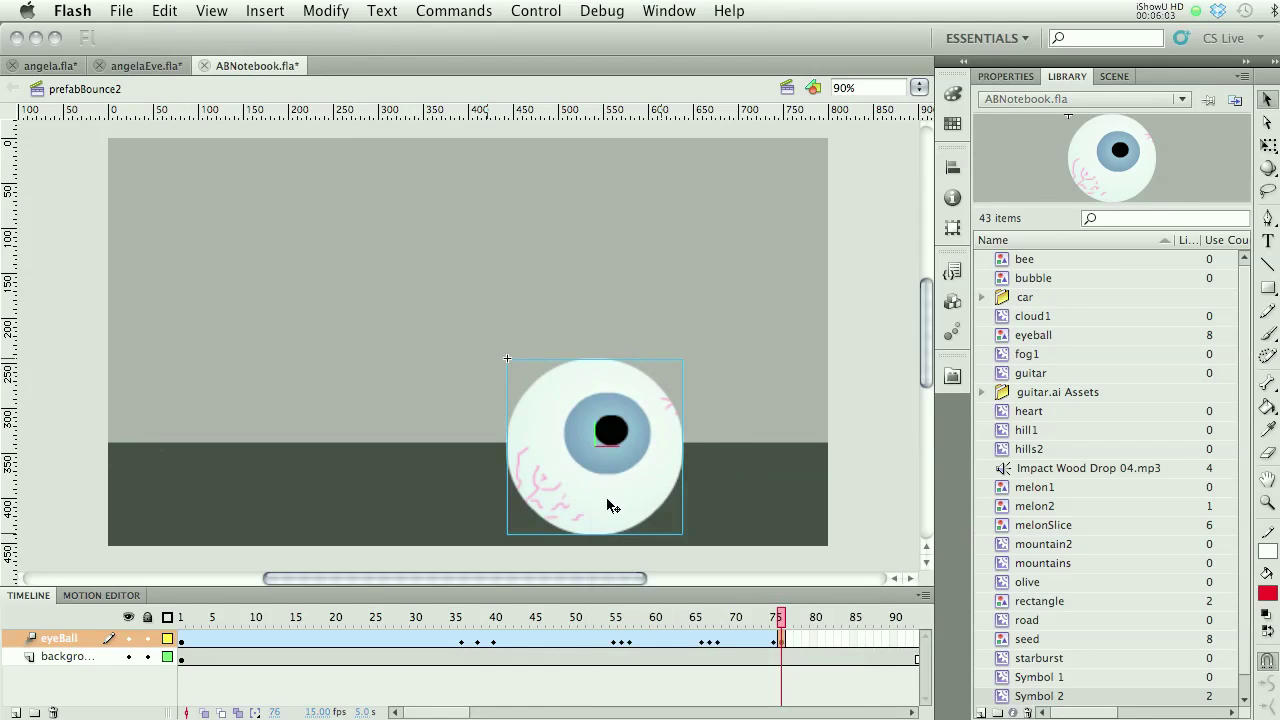
click(912, 712)
click(773, 645)
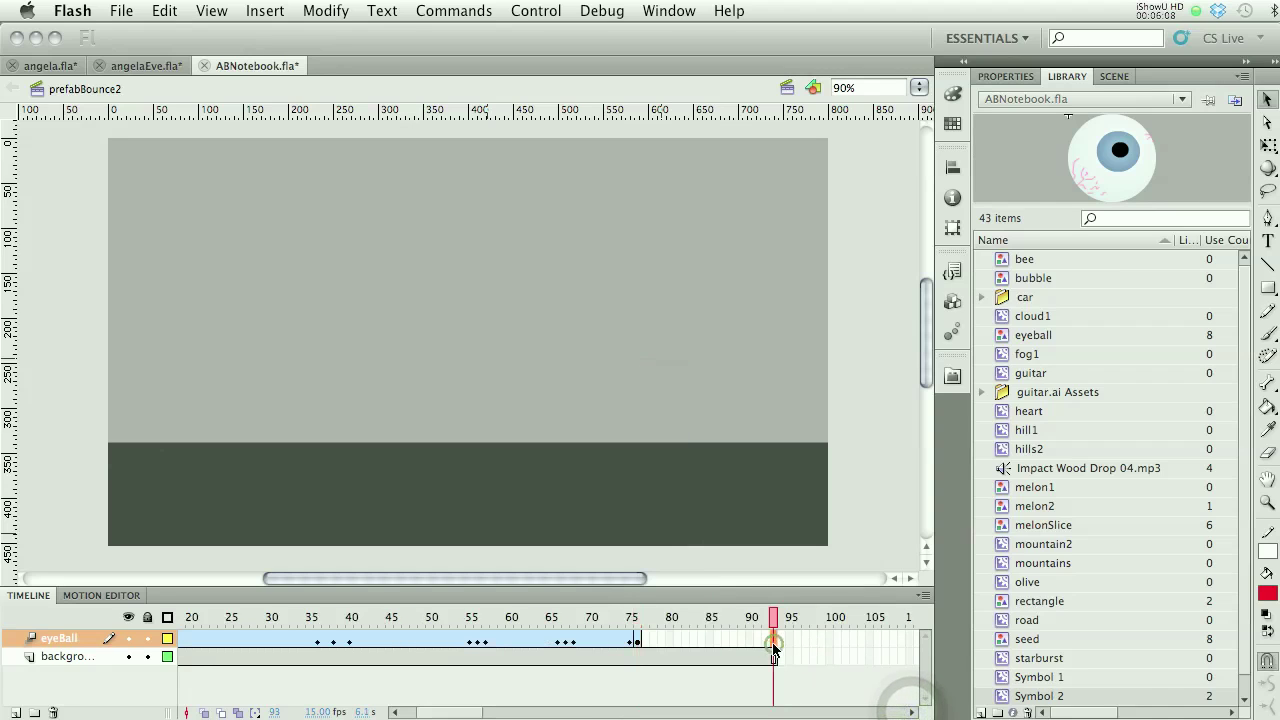
key(F6)
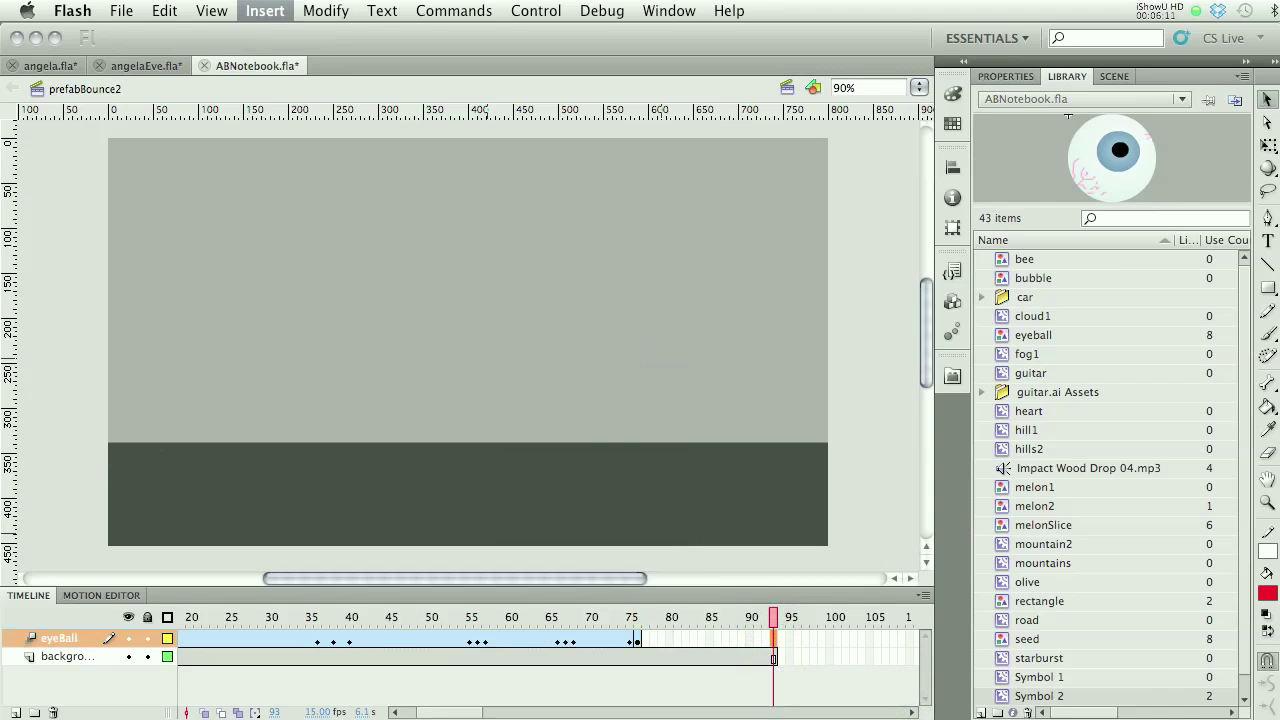
drag(633, 616, 807, 651)
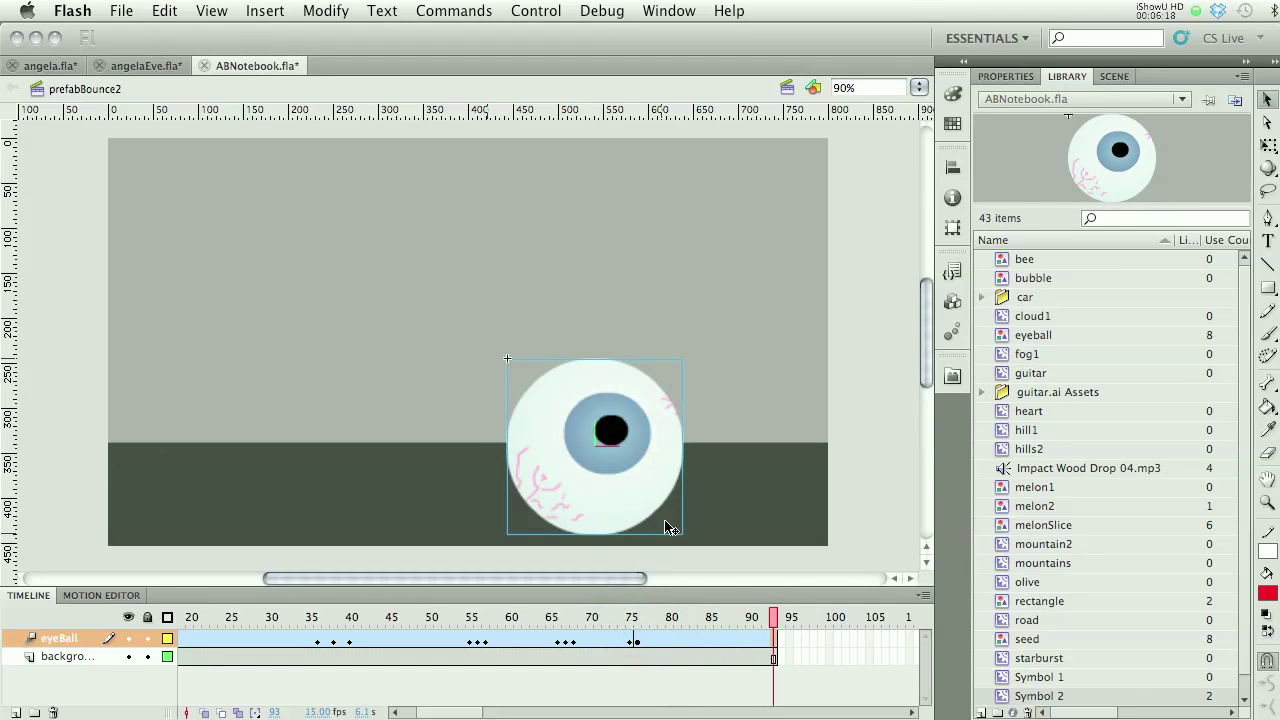
click(669, 648)
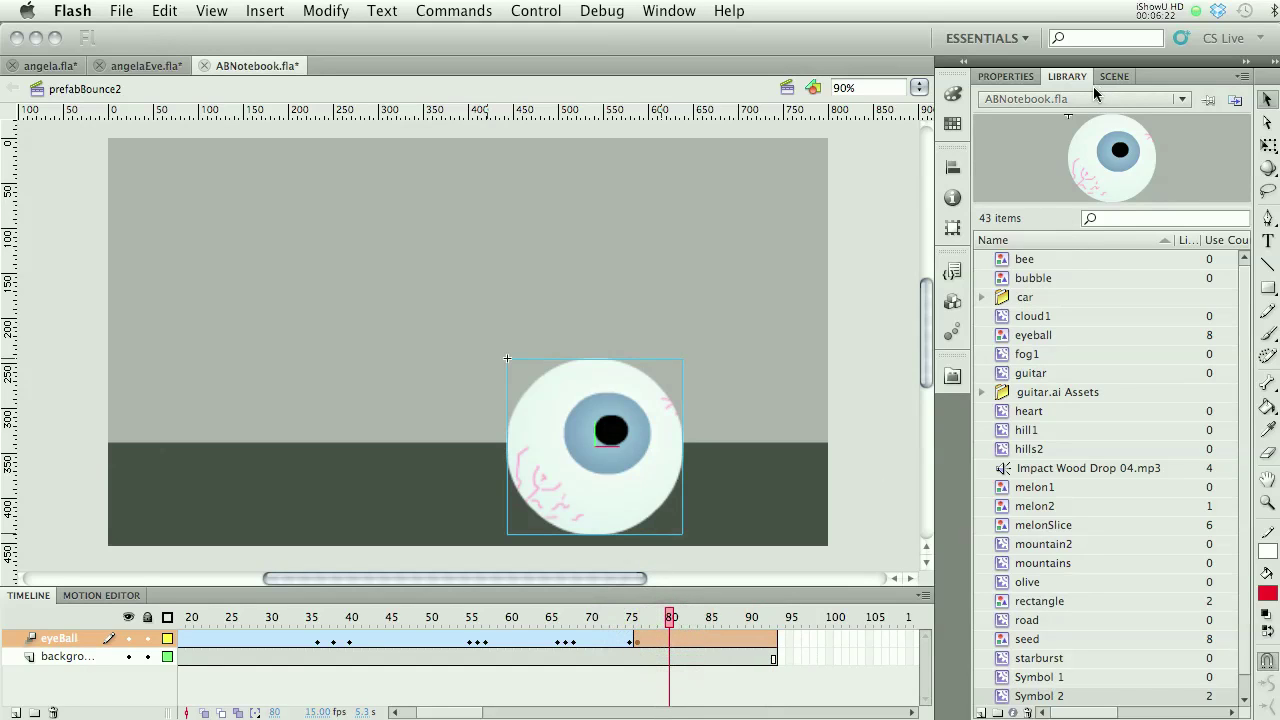
- Give the second tween a 53° clockwise (CW) rotation and scrub the timeline to preview the roll
click(697, 645)
click(1019, 78)
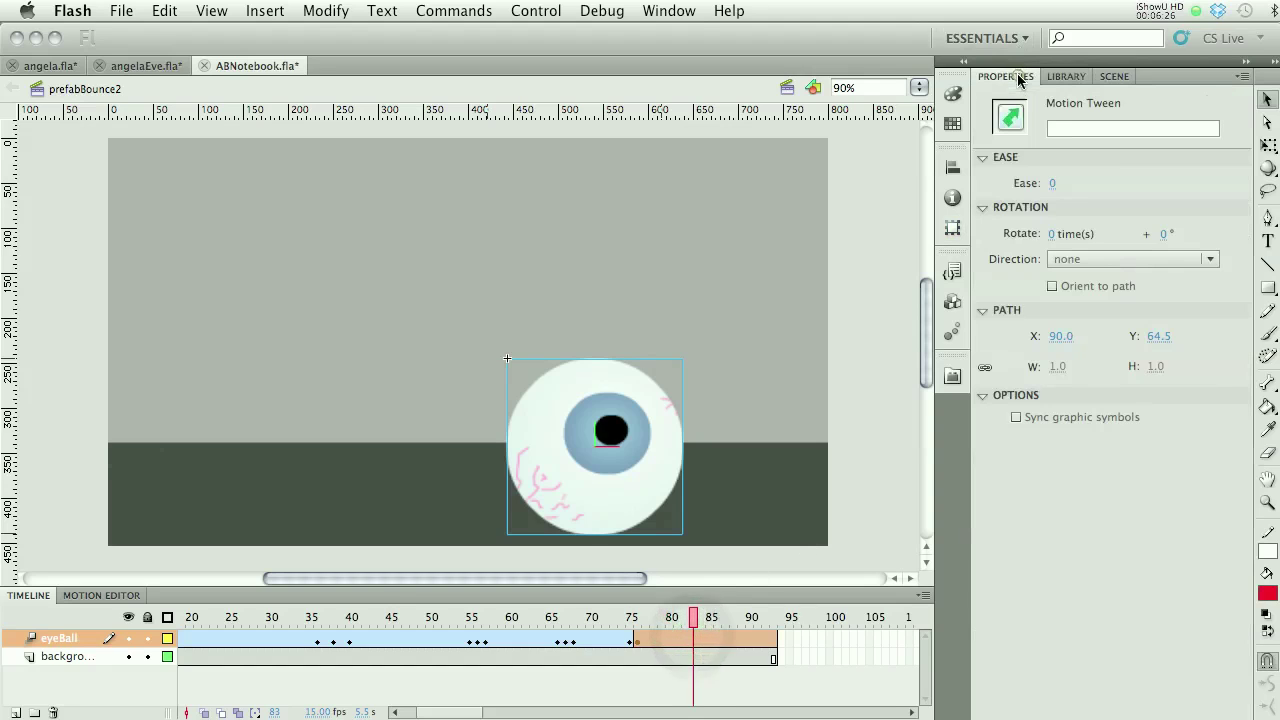
click(1167, 234)
drag(1197, 232, 1172, 240)
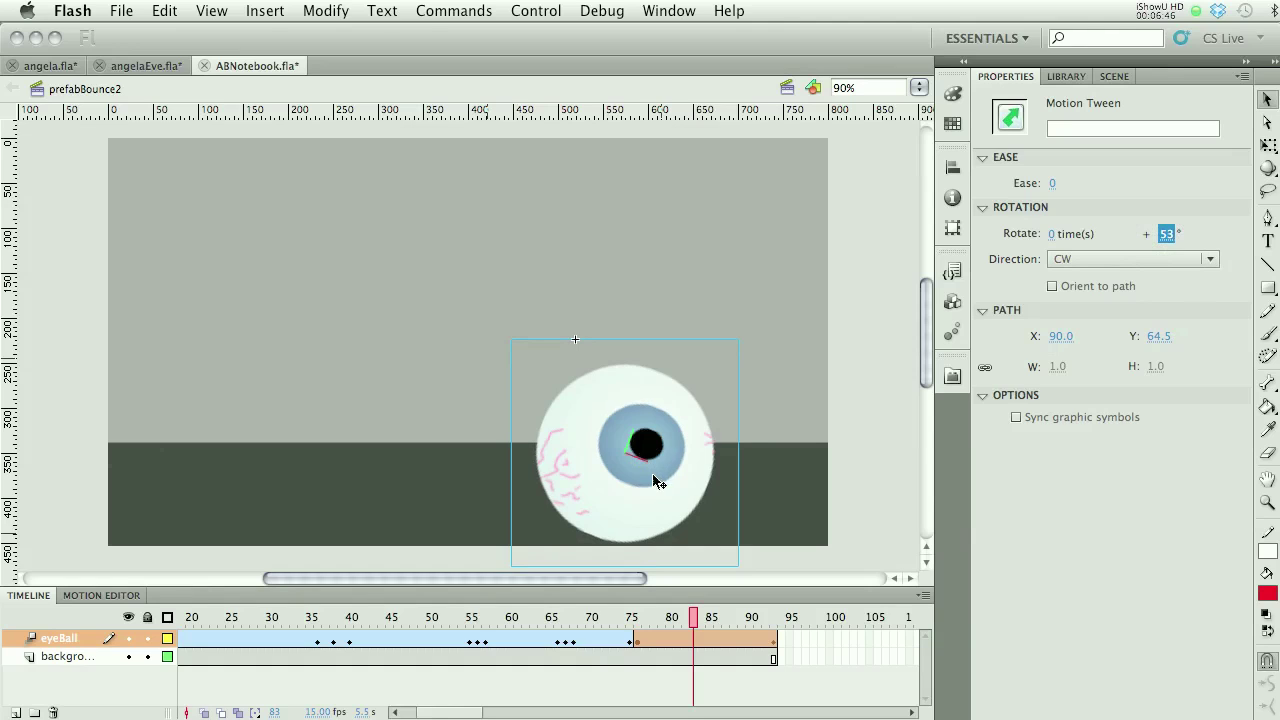
drag(692, 620, 772, 623)
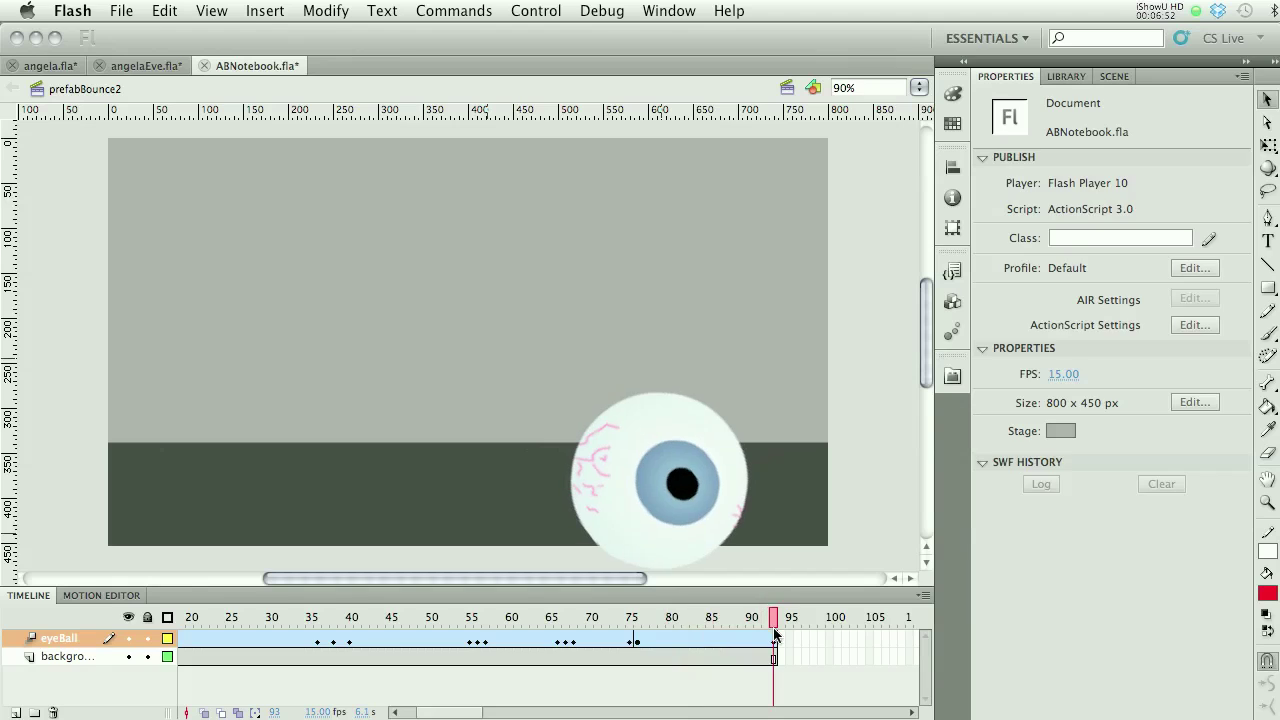
- At frame 93, nudge the eyeBall instance three steps up and four steps right
click(773, 633)
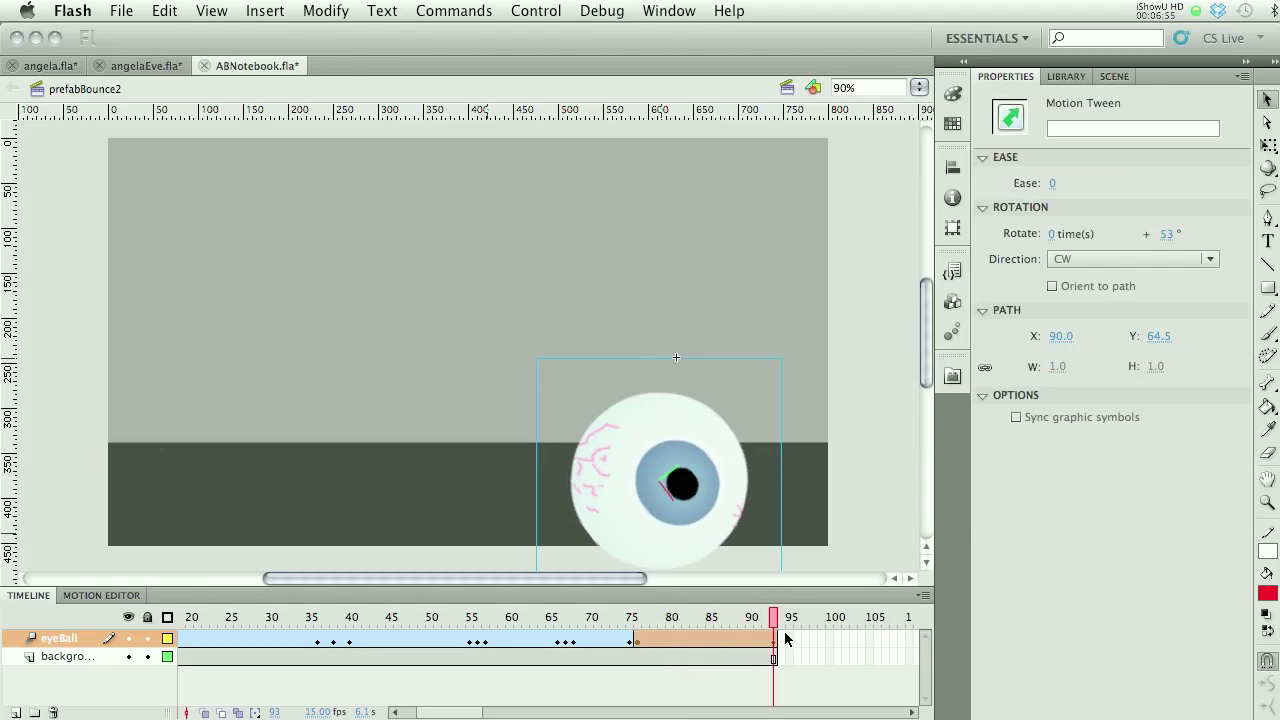
click(716, 525)
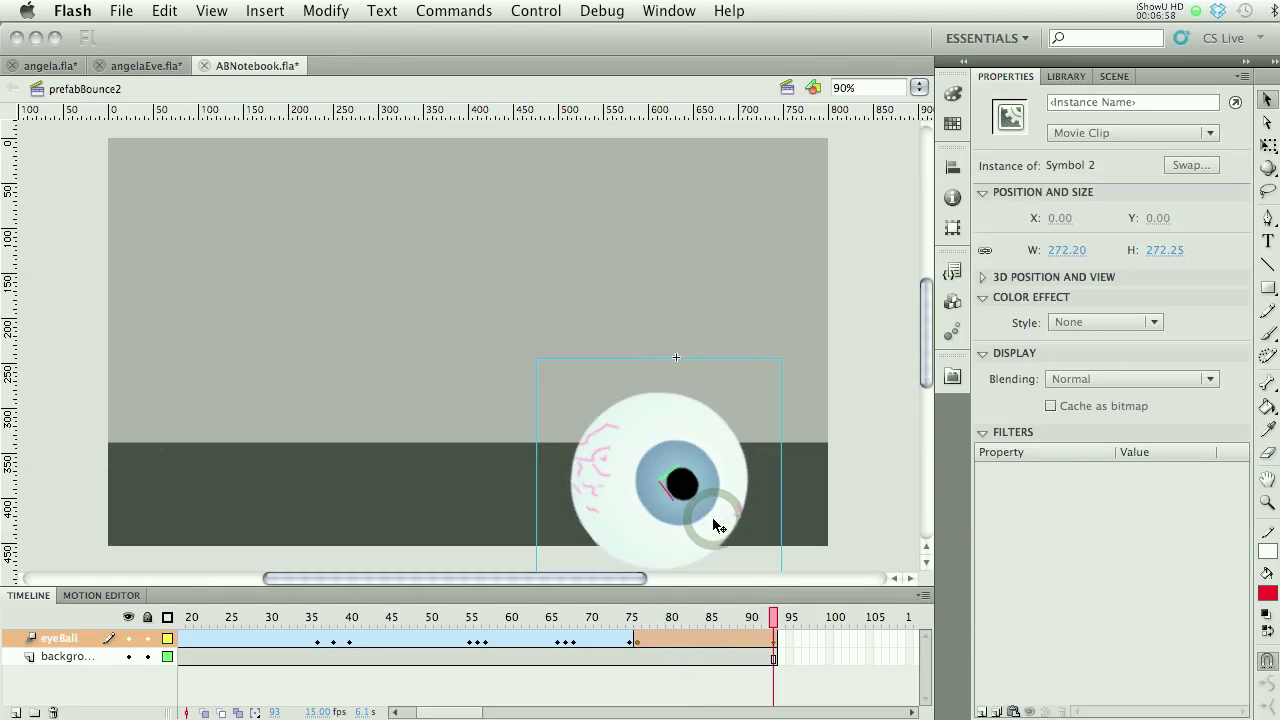
key(Up)
key(Up)
key(Up)
key(Up)
key(Up)
key(Up)
key(Up)
key(Up)
key(Up)
key(Up)
key(Up)
key(Up)
key(Up)
key(Up)
key(Up)
key(Up)
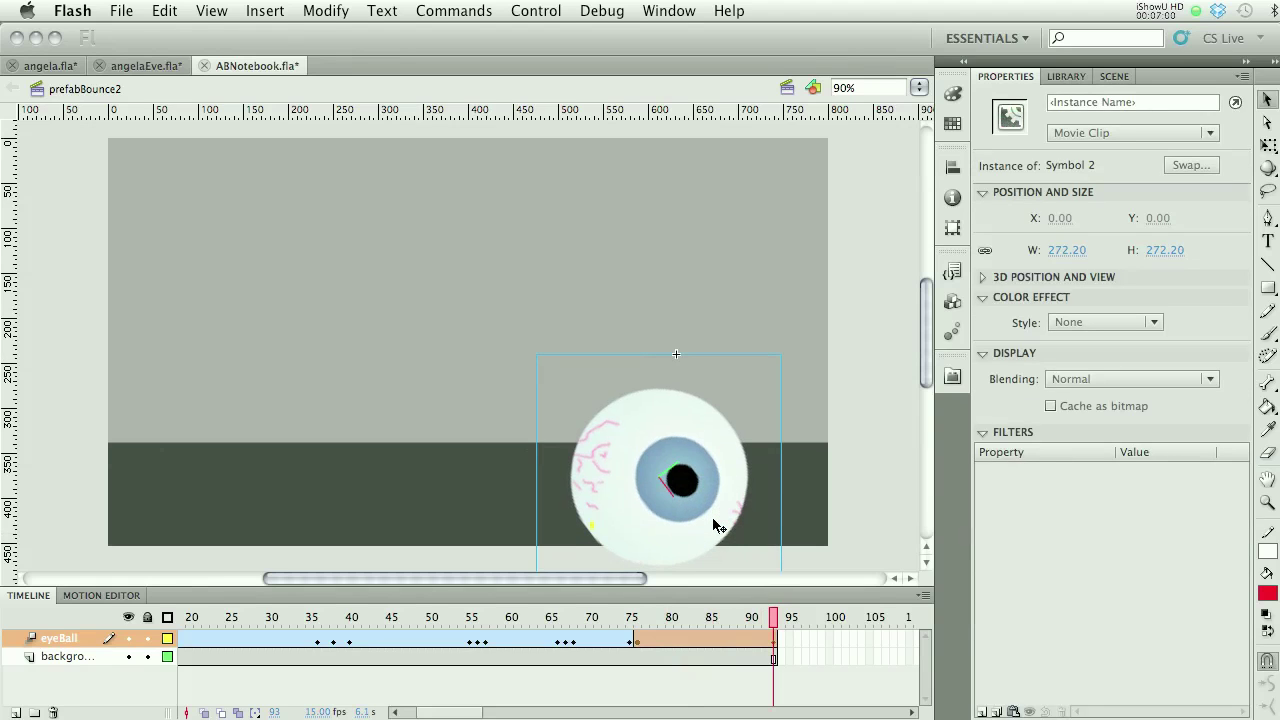
key(Up)
key(Up)
key(Up)
key(Up)
key(Up)
key(Up)
key(Up)
key(Up)
key(Up)
key(Up)
key(Up)
key(Up)
key(Up)
key(Up)
key(Up)
key(Up)
key(Up)
key(Up)
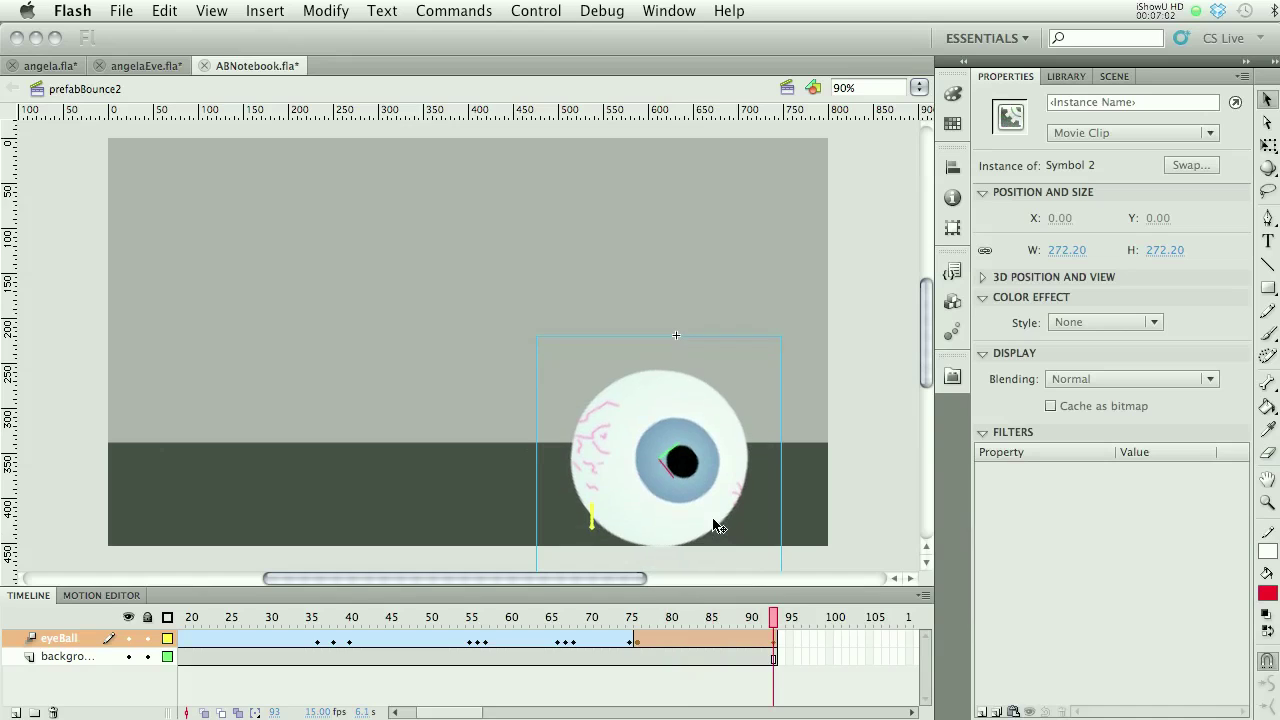
key(Up)
key(Up)
key(Right)
key(Right)
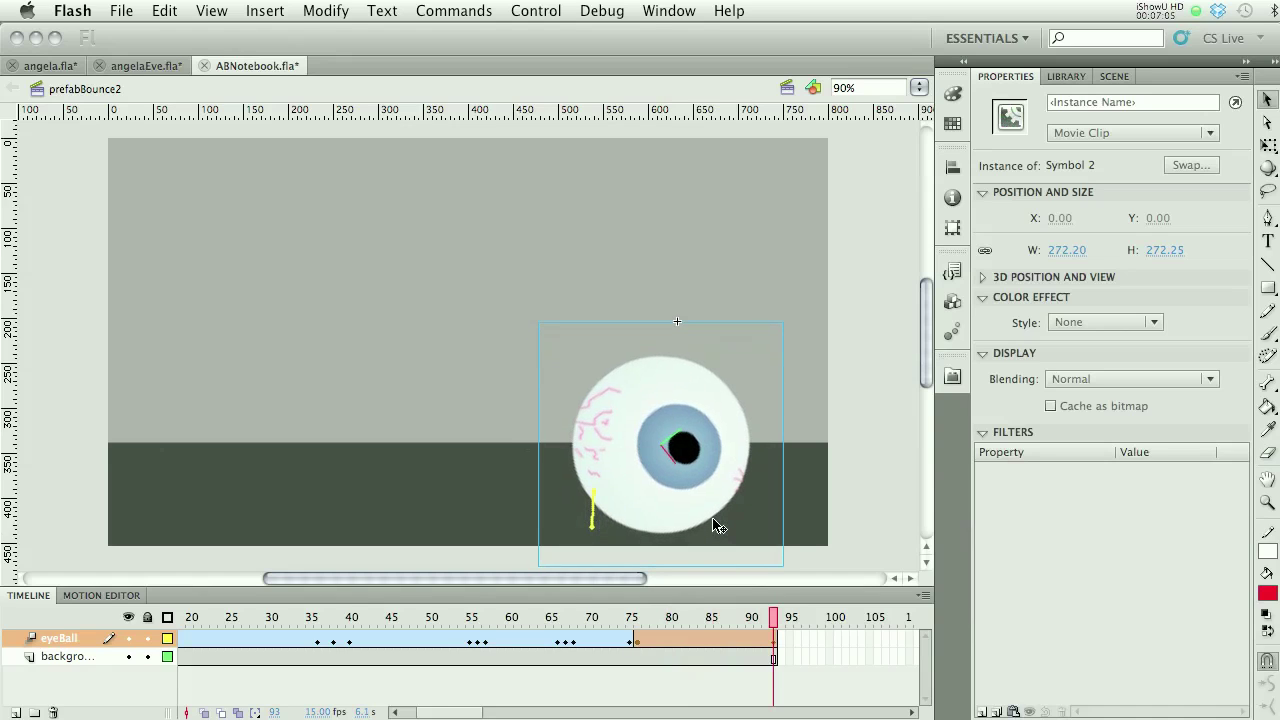
key(Right)
key(Right)
key(Right)
key(Right)
key(Right)
key(Right)
key(Right)
key(Right)
key(Right)
key(Right)
key(Right)
key(Right)
key(Right)
key(Right)
key(Right)
key(Right)
key(Right)
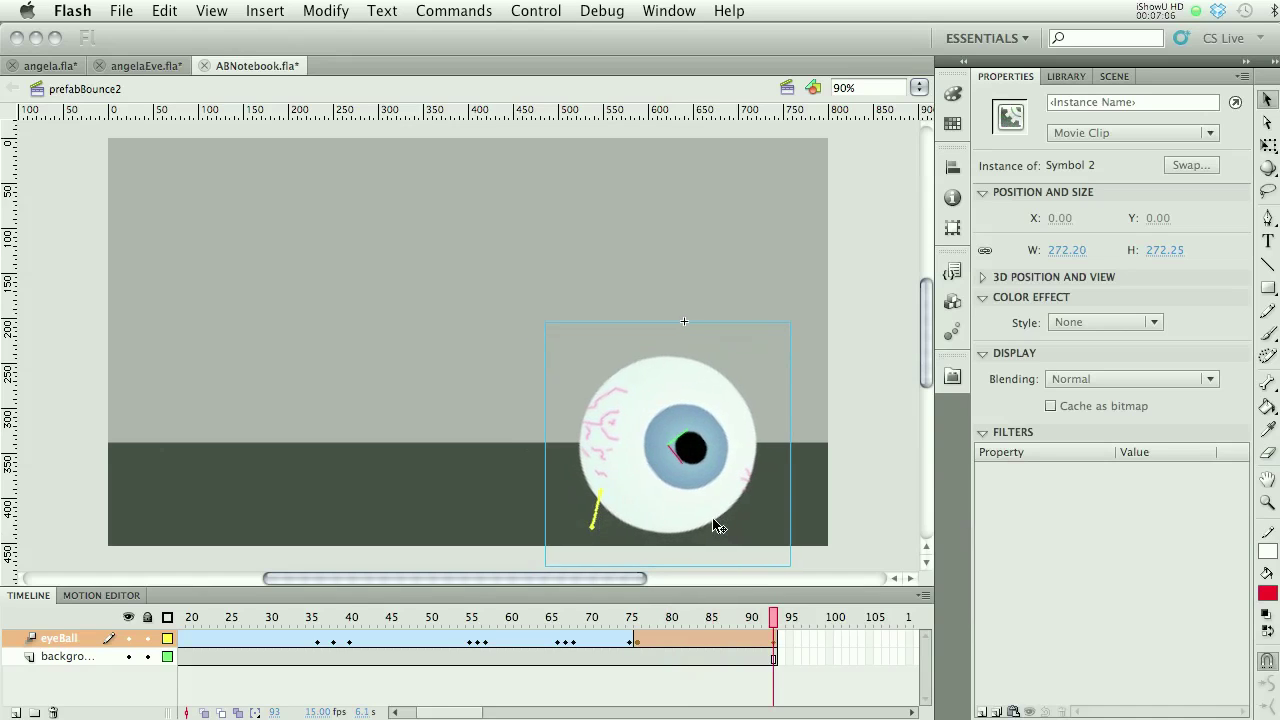
key(Right)
key(Right)
key(Right)
key(Right)
key(Right)
key(Right)
key(Right)
key(Right)
key(Right)
key(Right)
key(Right)
key(Right)
key(Right)
key(Right)
key(Right)
key(Right)
key(Right)
key(Right)
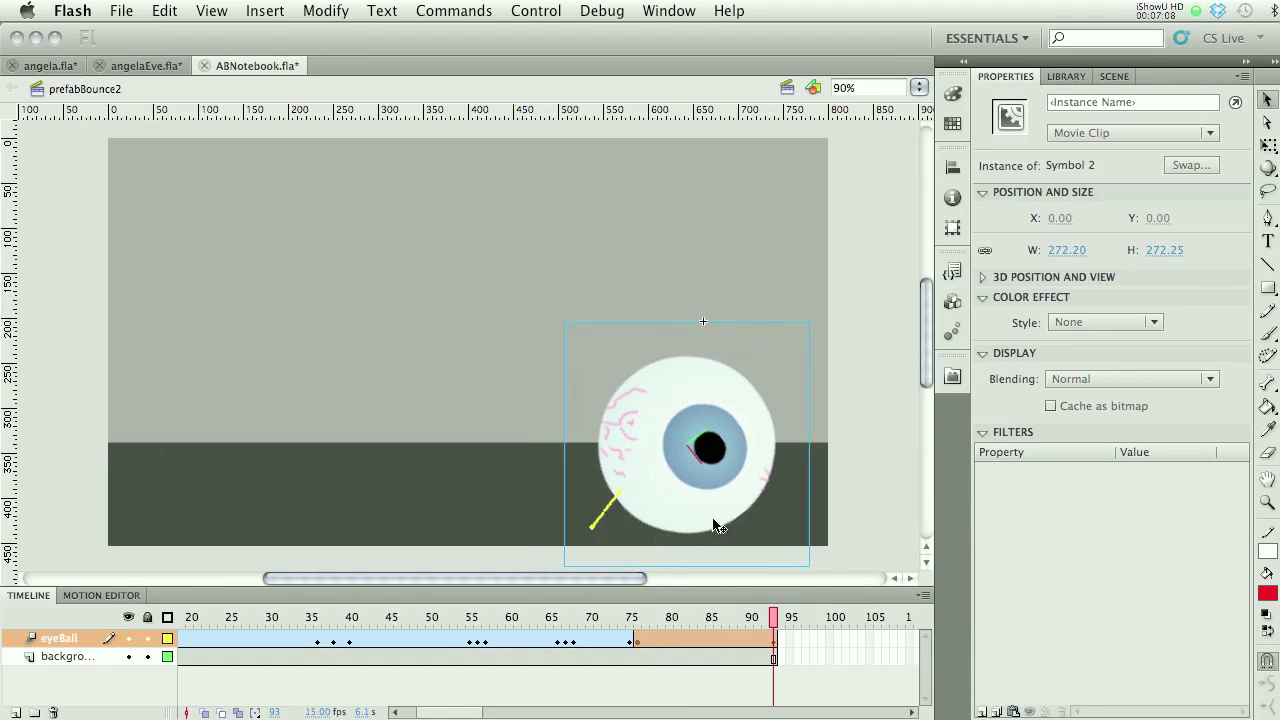
key(Right)
key(Right)
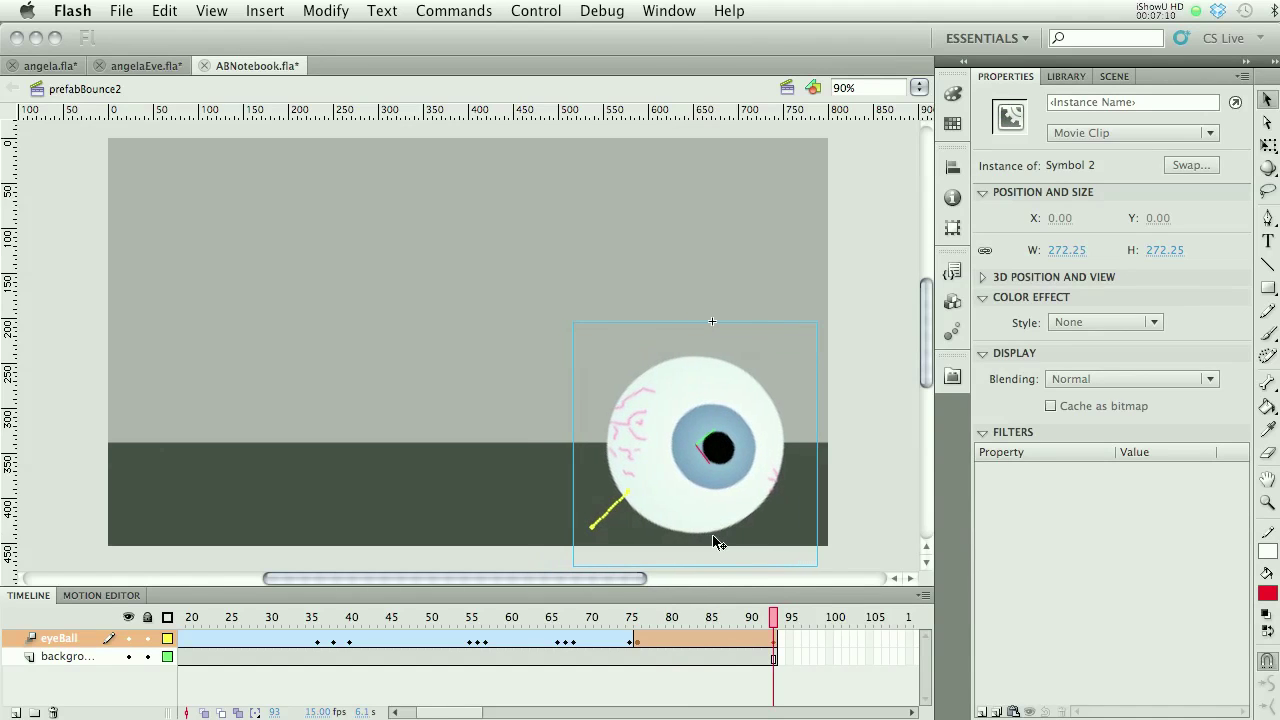
- Set the rolling tween's ease to 49 out, then play the animation from frame 77
click(722, 637)
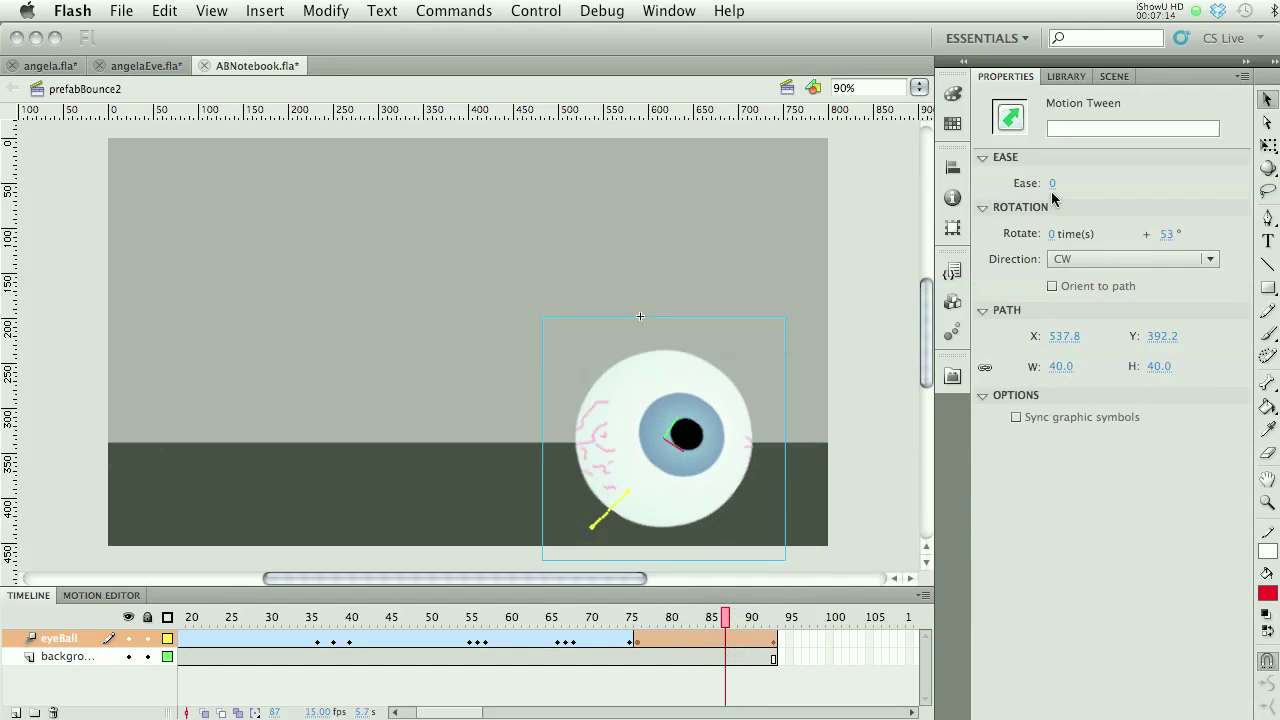
drag(1058, 186, 1096, 183)
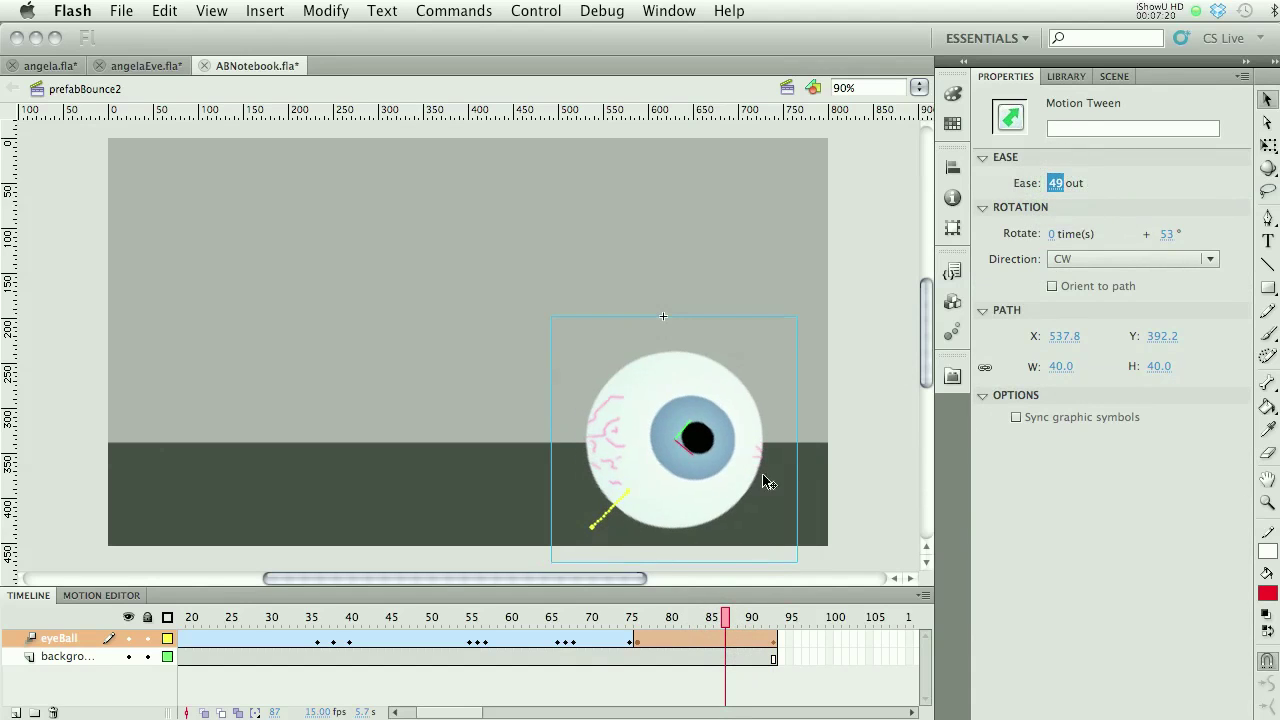
click(630, 614)
key(Return)
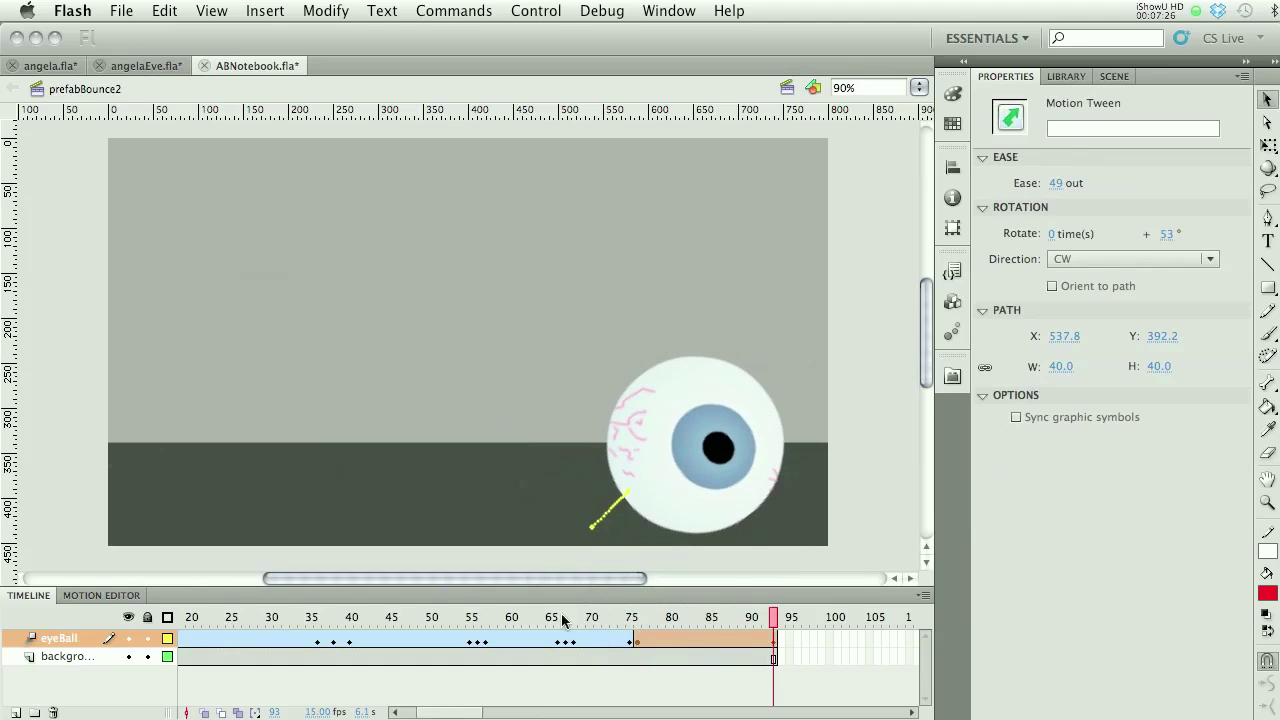
click(444, 716)
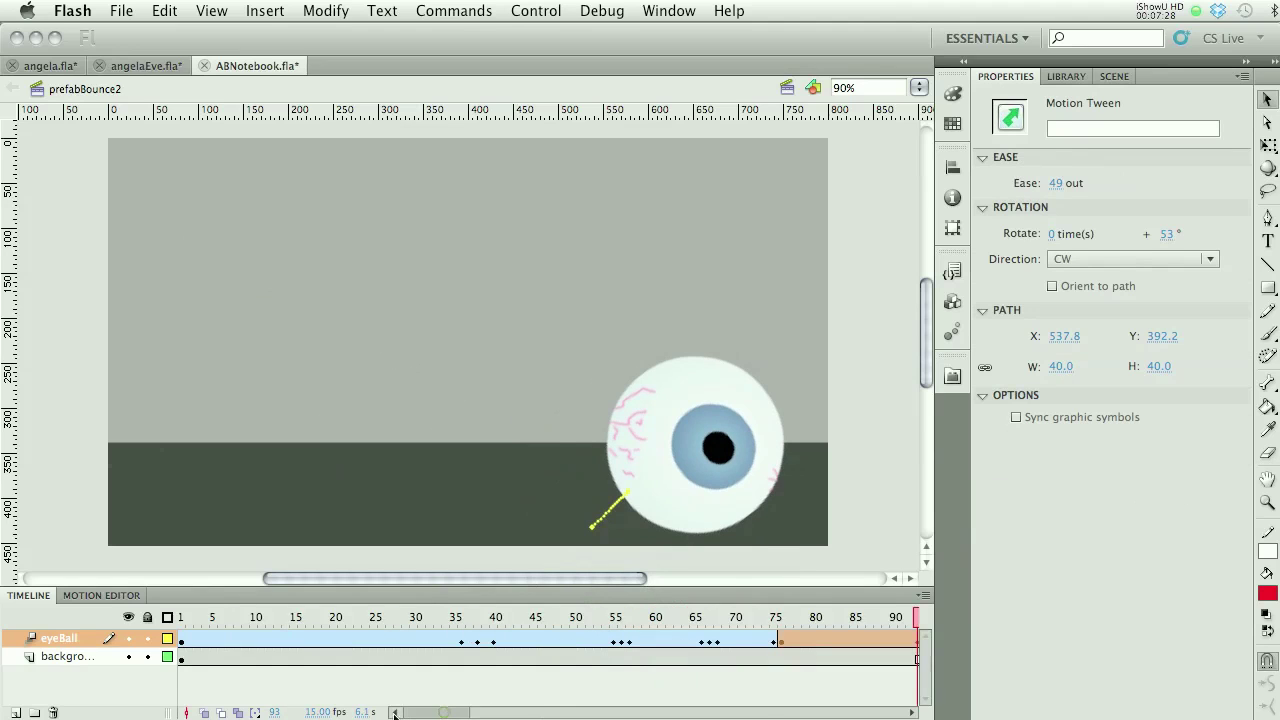
click(181, 619)
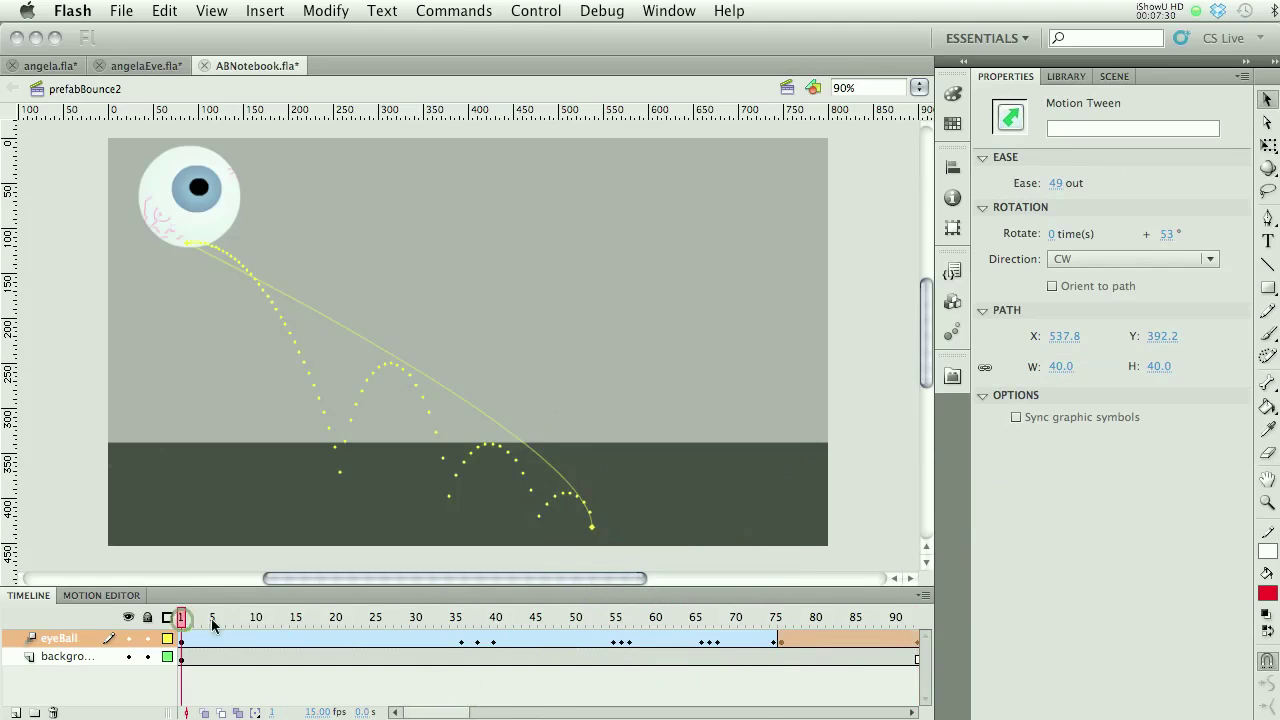
key(Return)
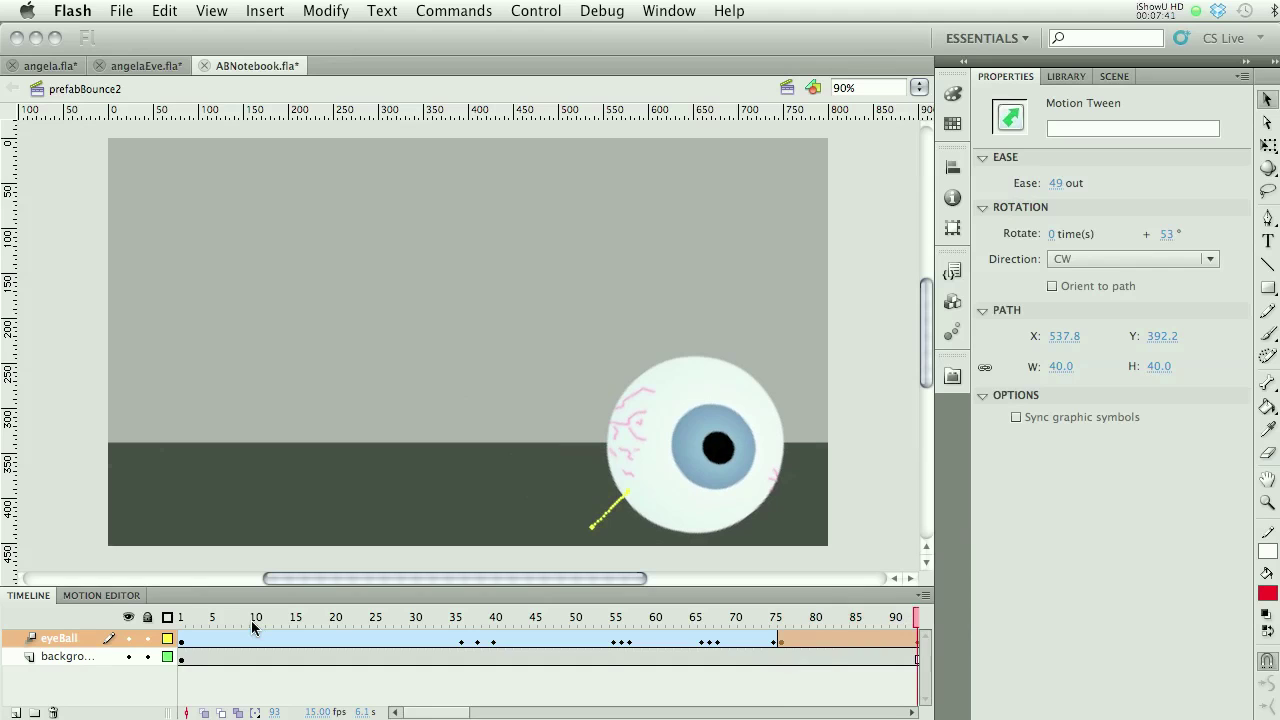
key(Return)
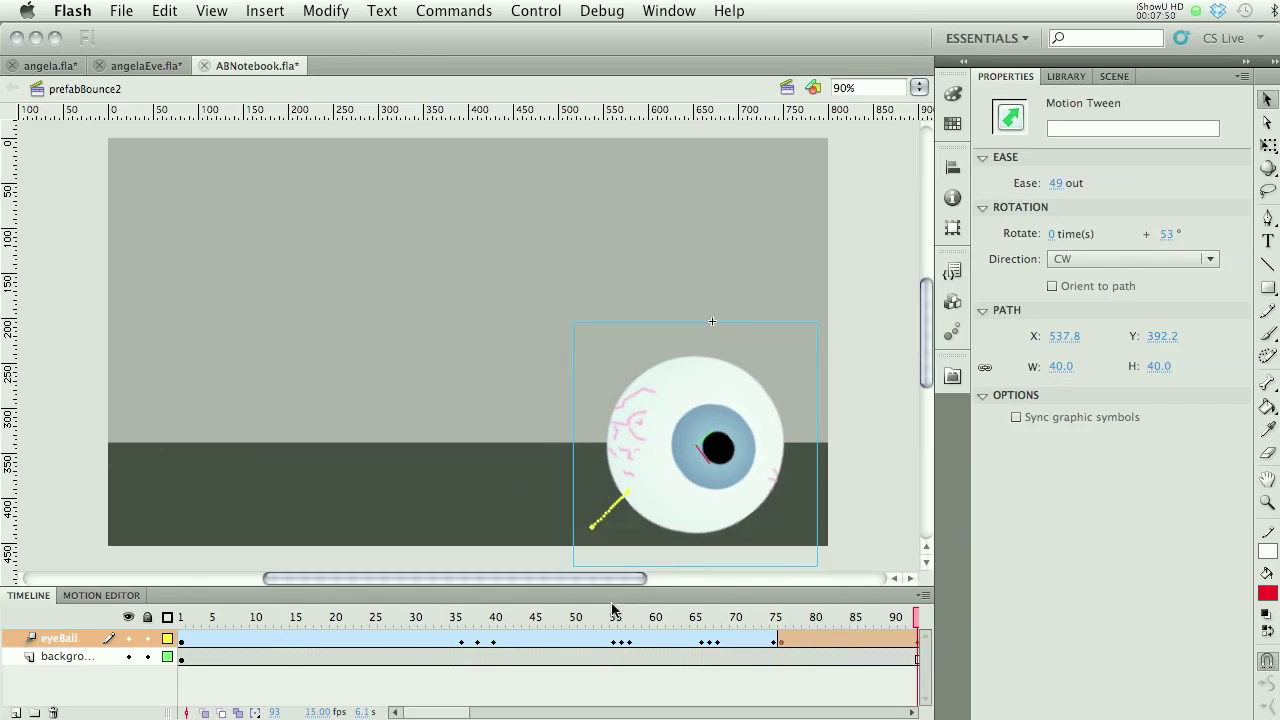
- Compare frames 75 and 76, then select the eyeball instance at frame 76
click(773, 616)
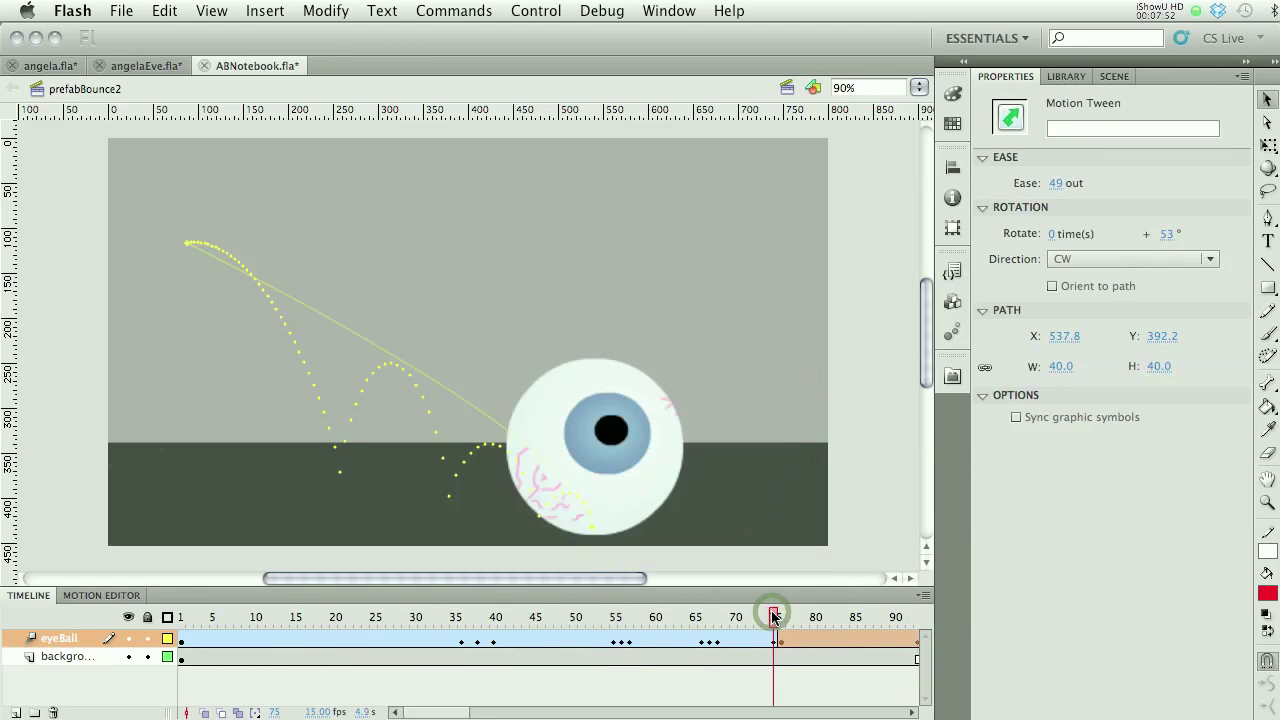
click(781, 617)
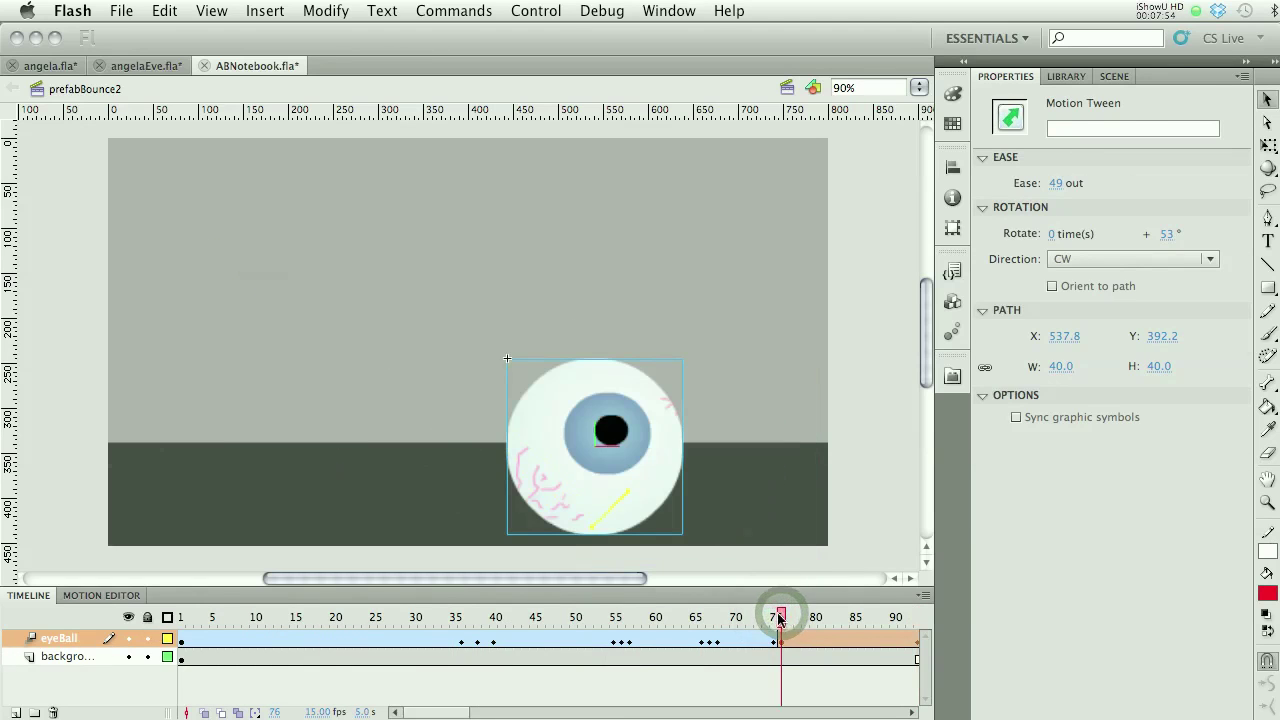
click(776, 640)
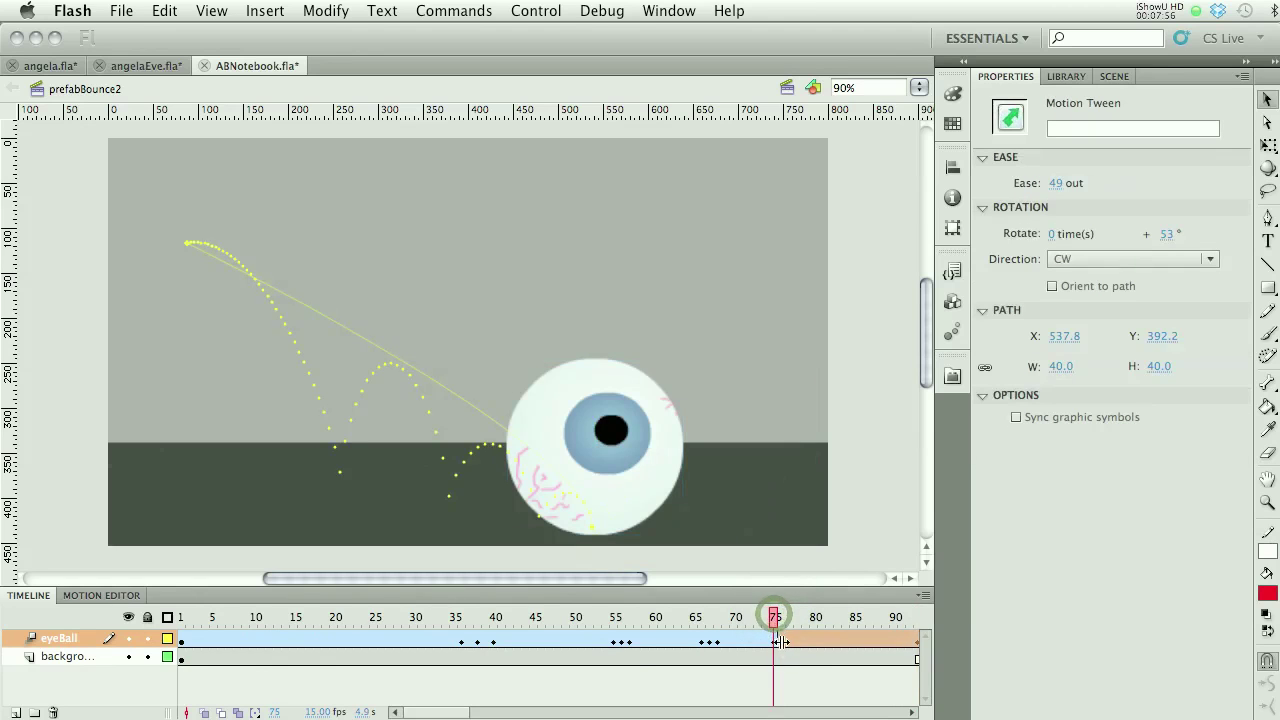
click(781, 641)
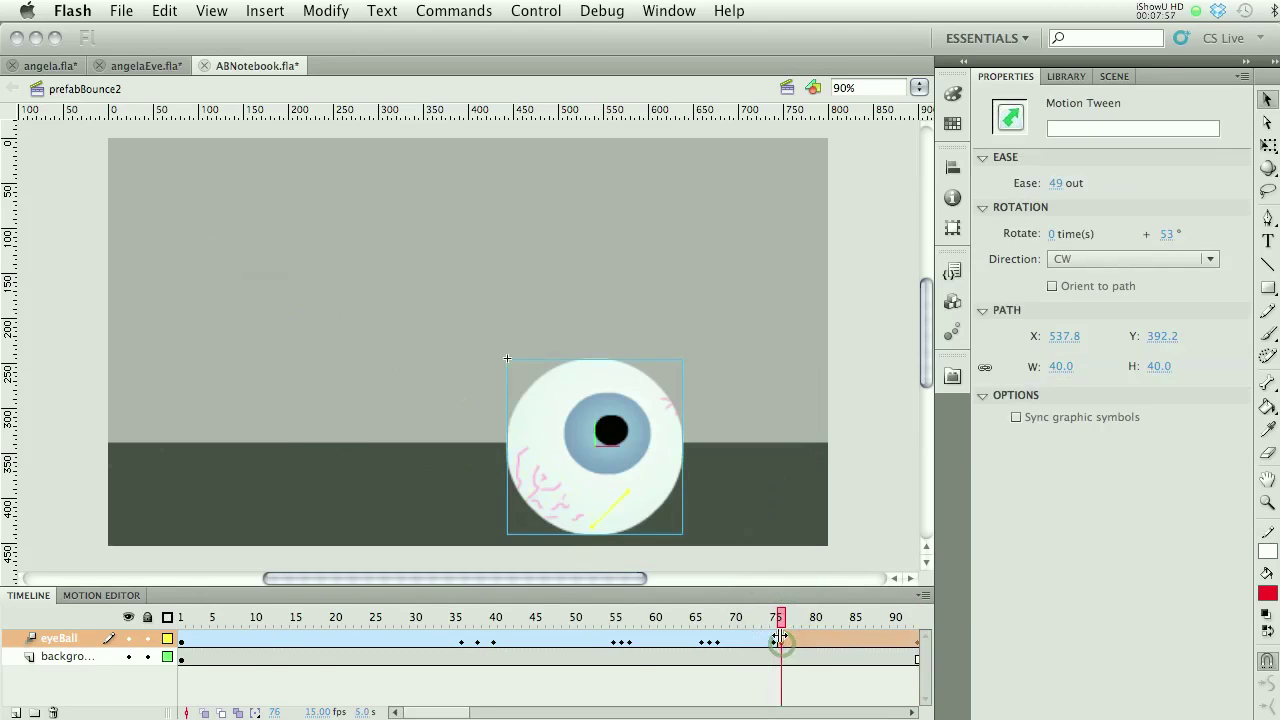
click(659, 455)
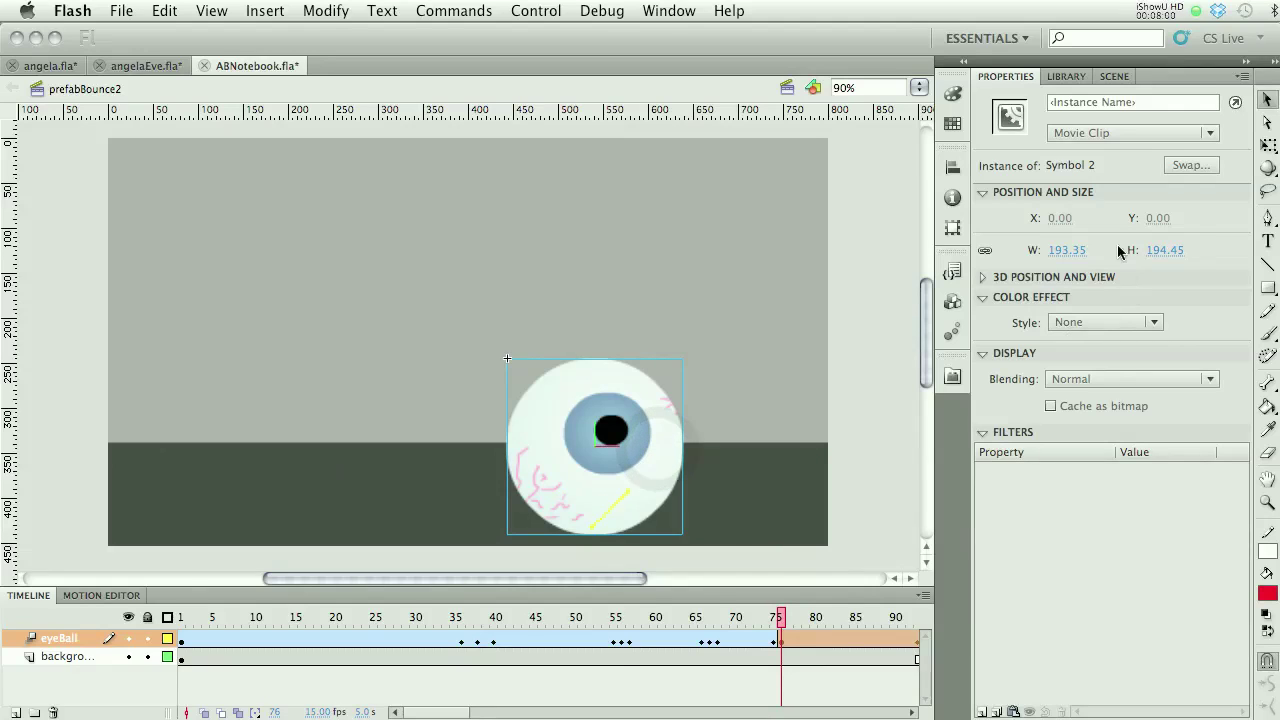
- Rotate the eyeball slightly clockwise with Free Transform and nudge it right, then return to frame 1
click(1270, 145)
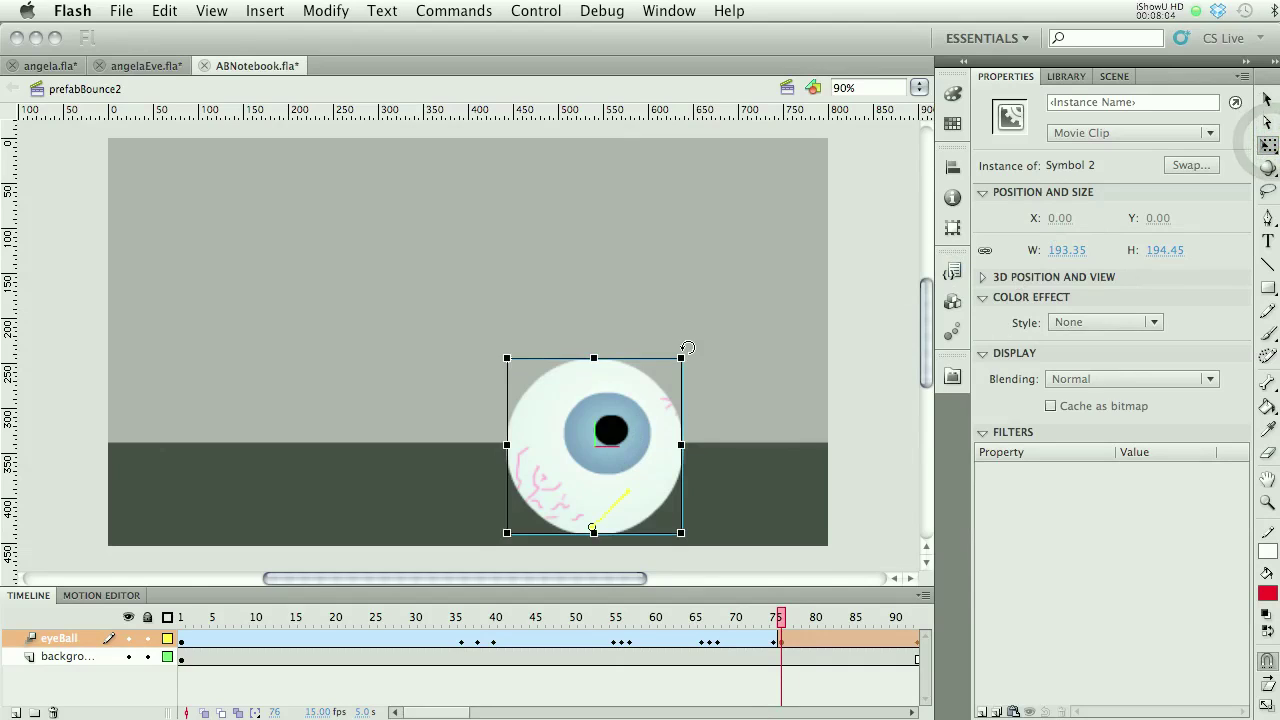
click(686, 347)
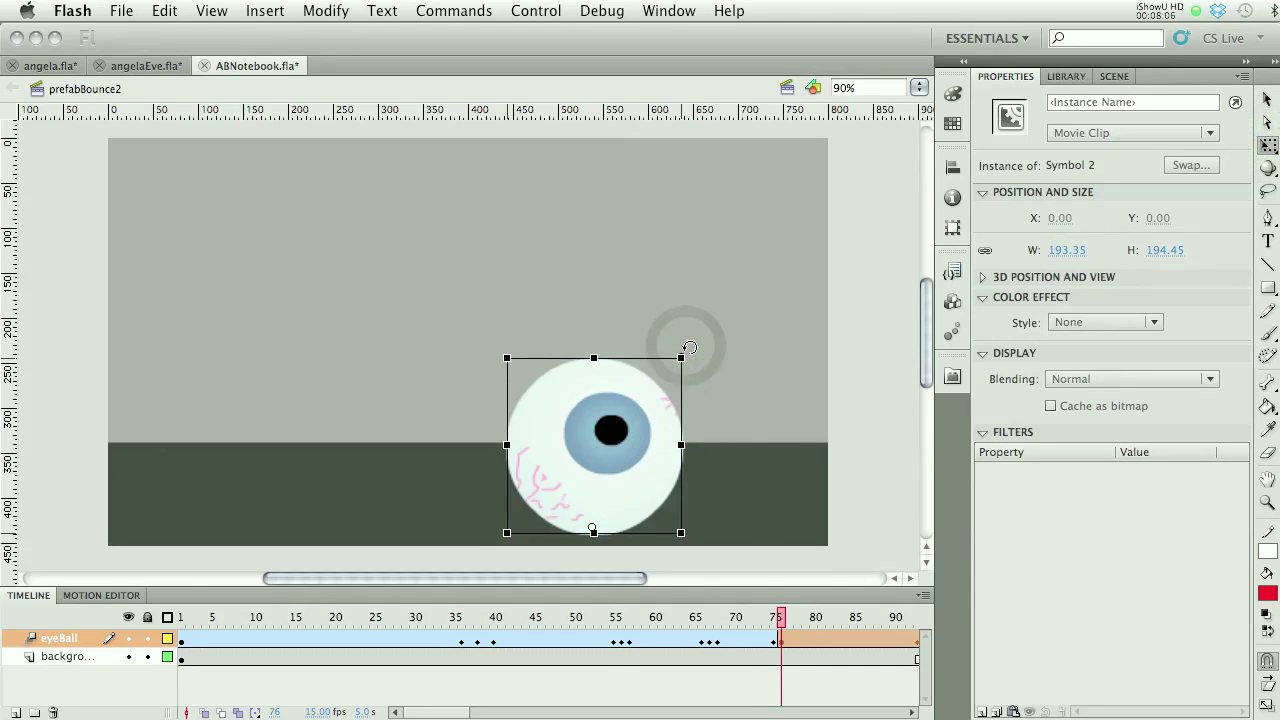
drag(694, 354, 696, 353)
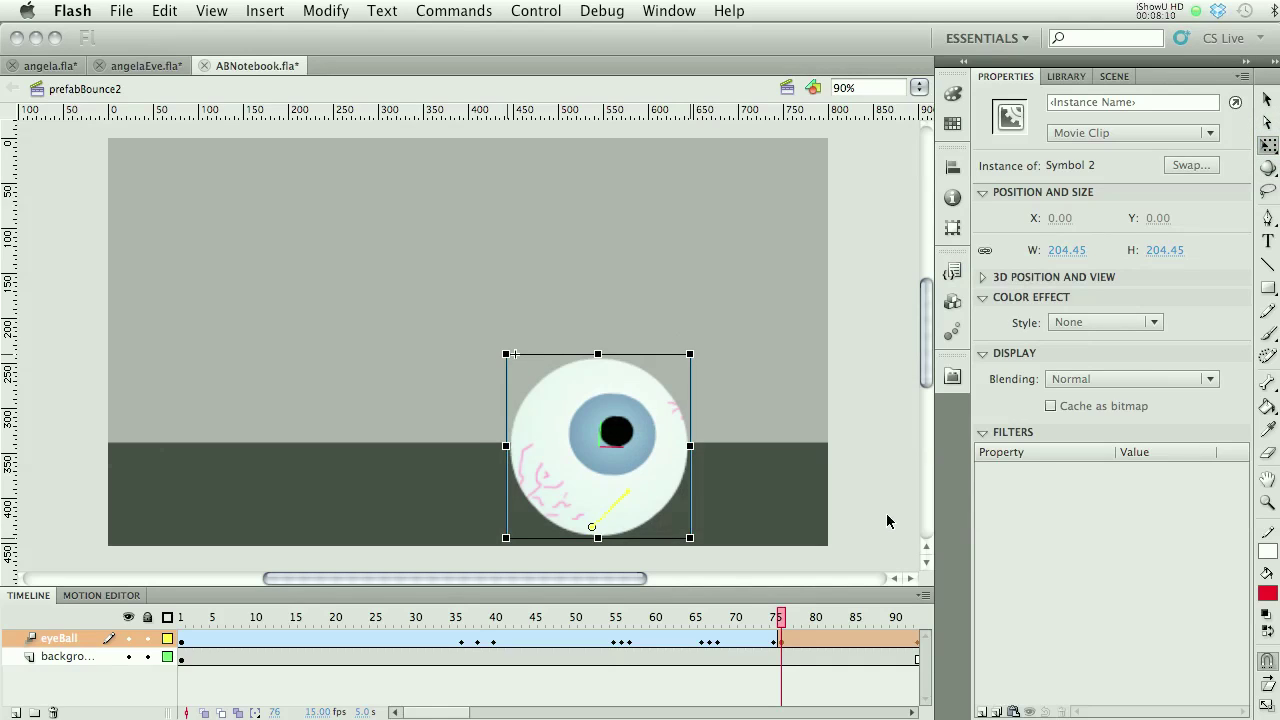
key(Right)
key(Right)
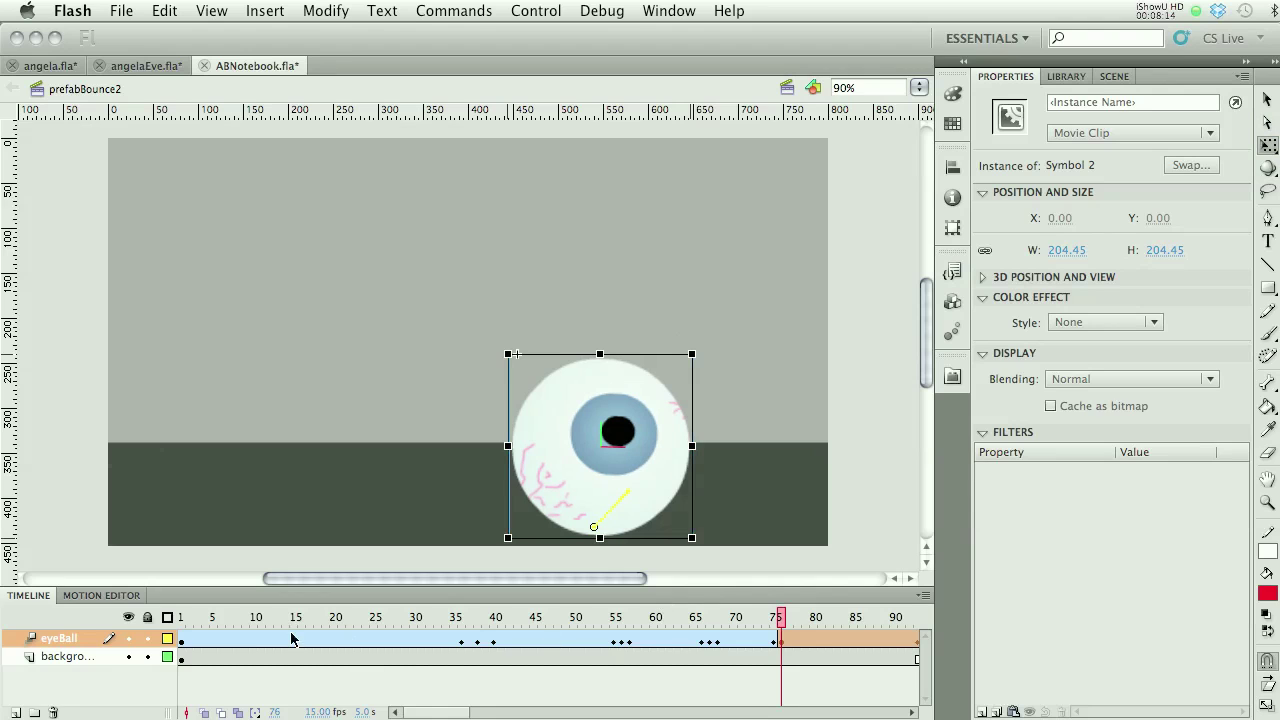
click(181, 616)
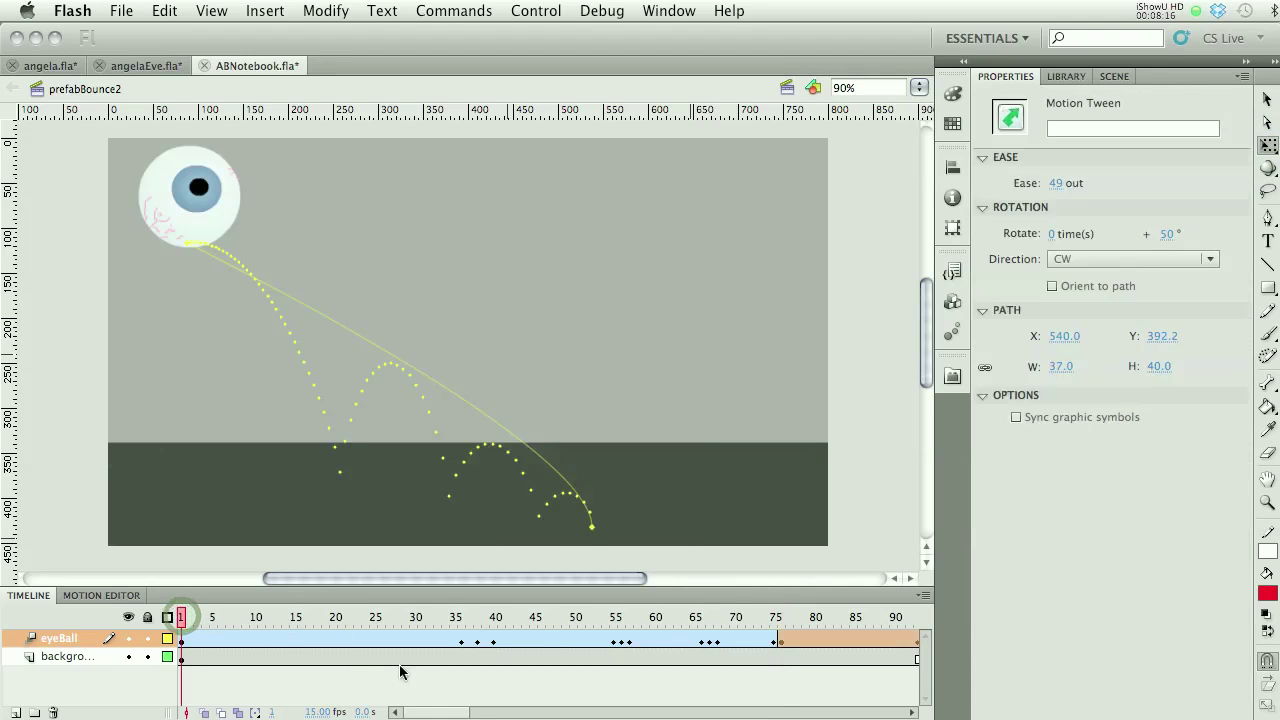
key(Return)
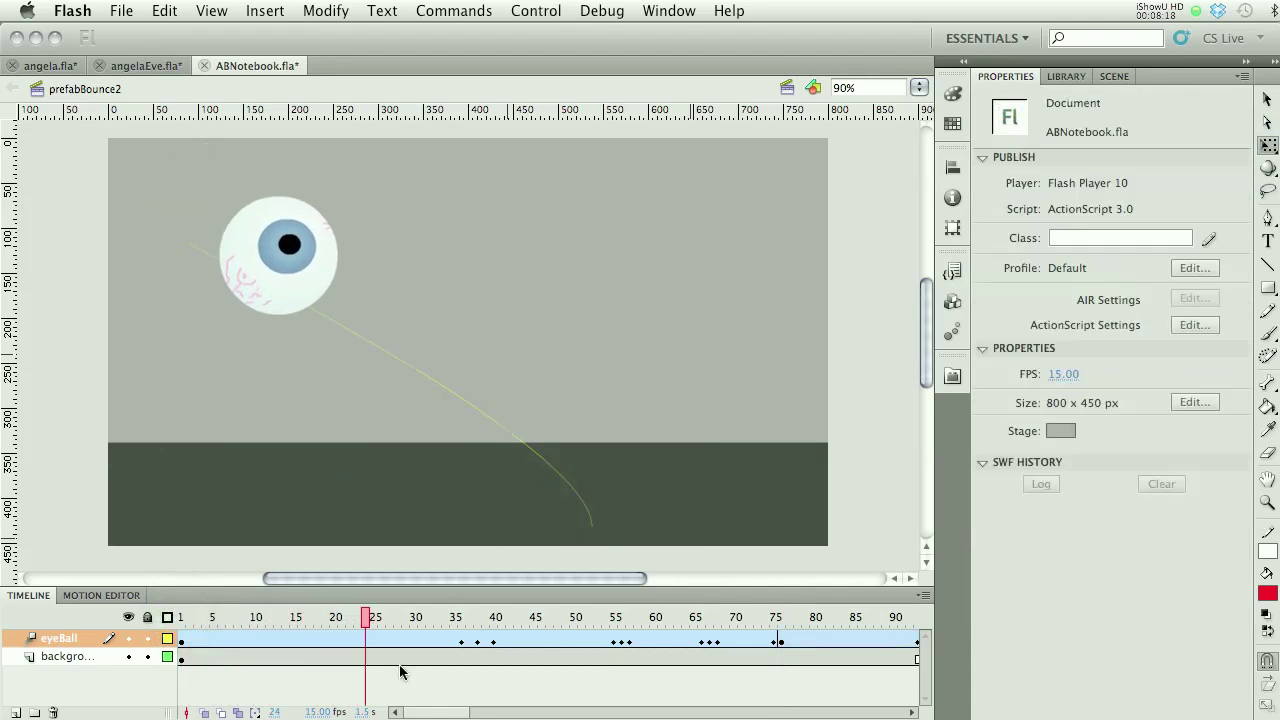